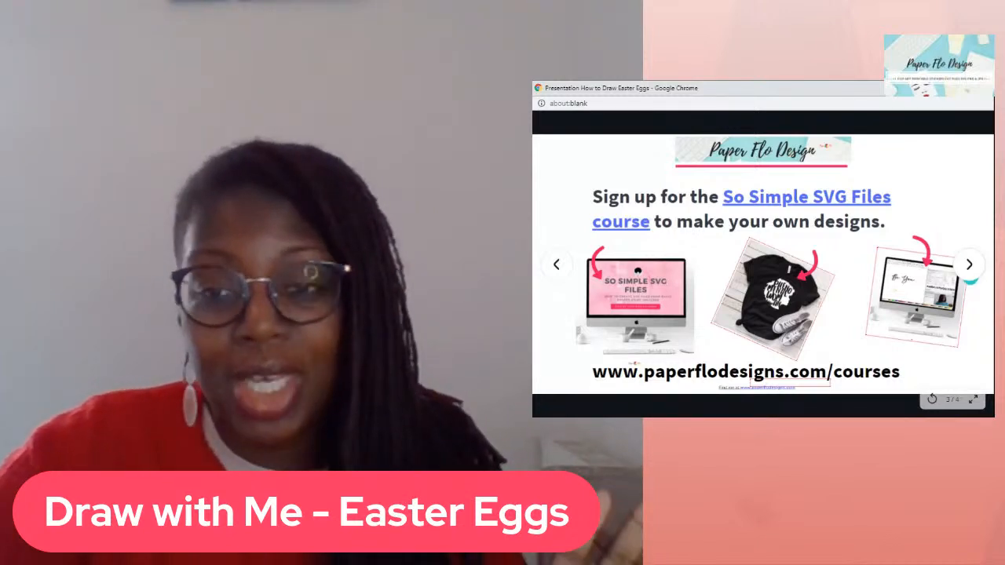
# - Page through the slides, viewing the Easter eggs and colour palette slides, ending at the title slide
pyautogui.click(969, 267)
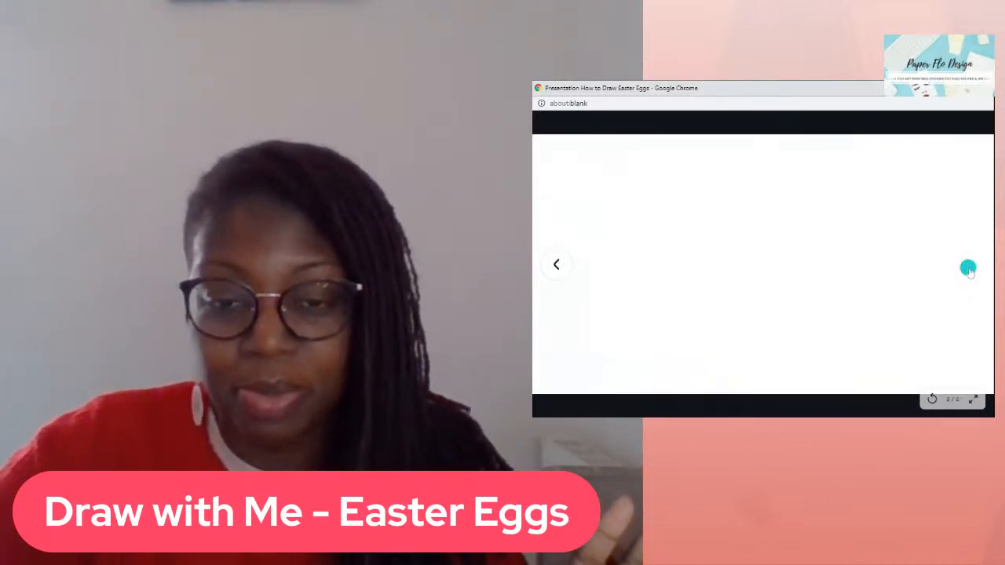
pyautogui.click(555, 265)
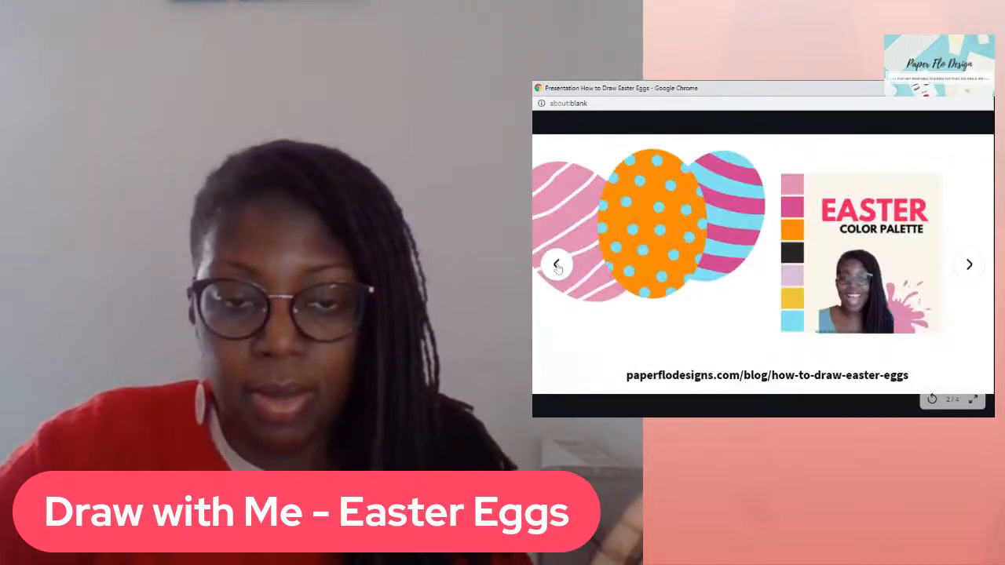
pyautogui.click(555, 266)
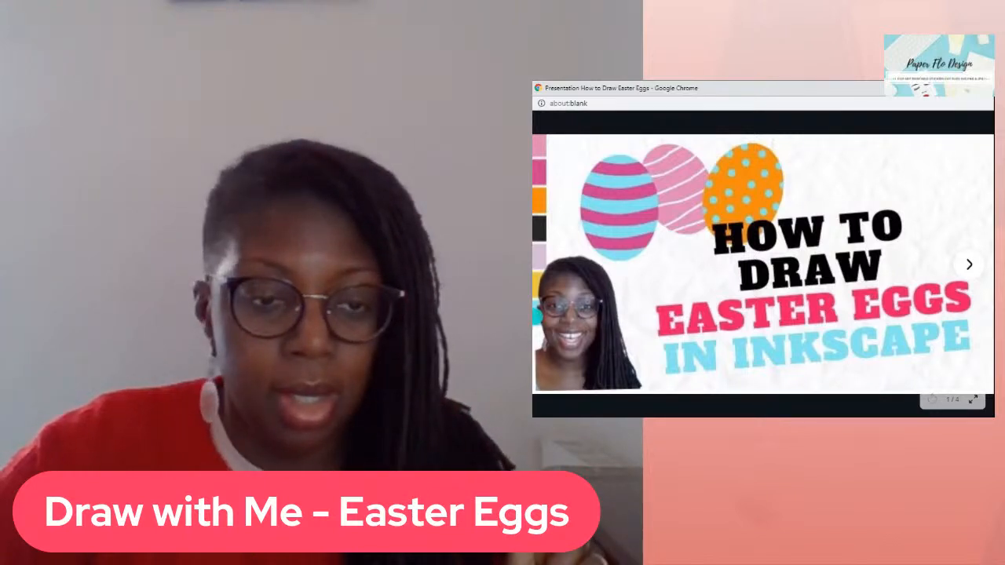
pyautogui.click(957, 268)
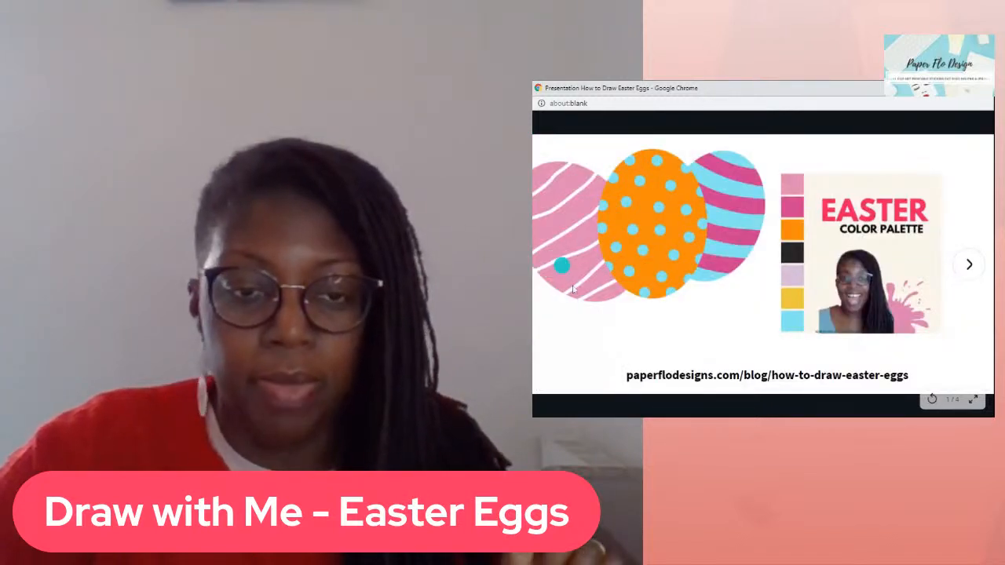
pyautogui.click(561, 269)
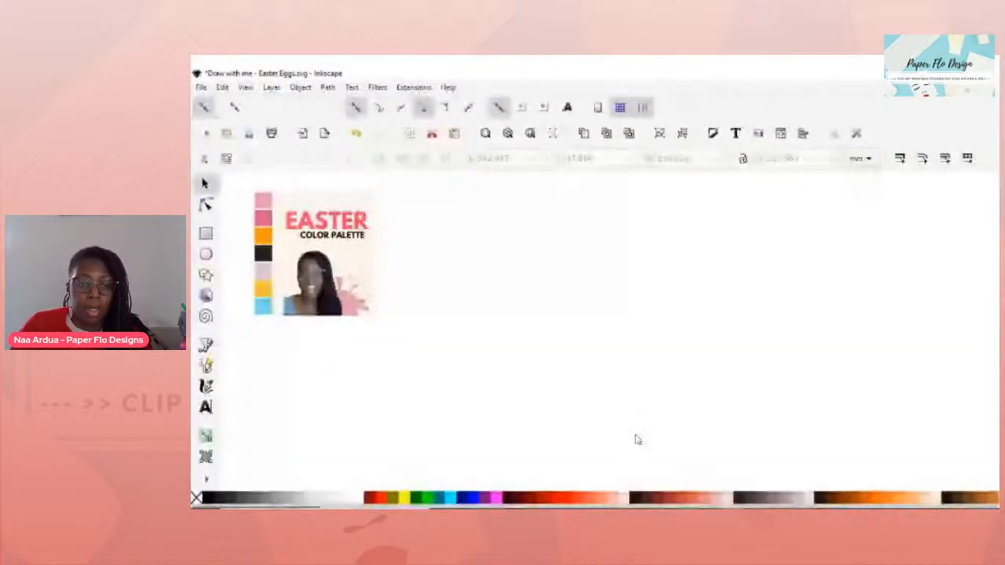
# - Draw a tall pink ellipse on the page
pyautogui.press('e')
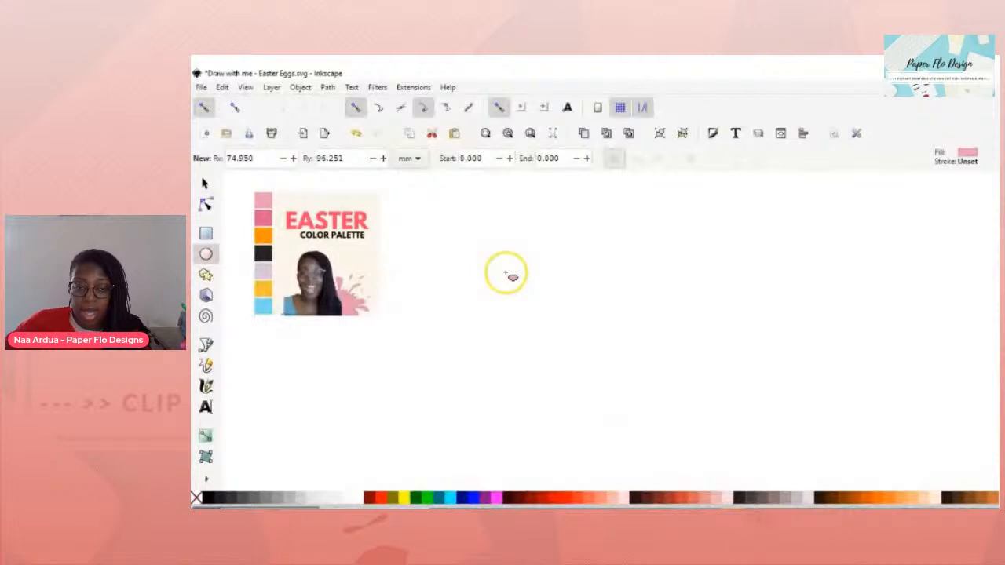
pyautogui.moveTo(523, 257); pyautogui.dragTo(636, 410)
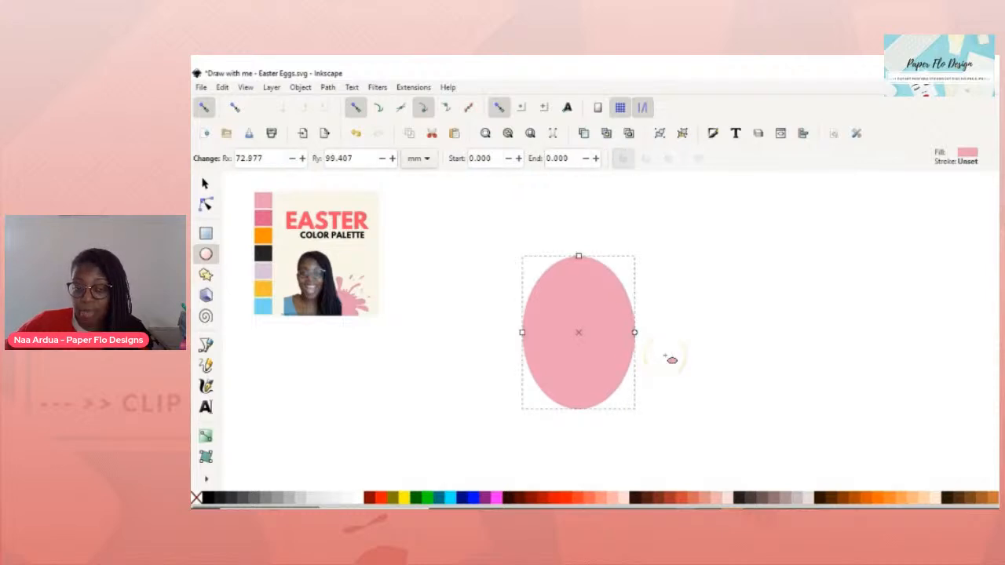
pyautogui.press('Escape')
# - Move the oval left and stamp copies so three 145.955 × 198.814 mm pink ovals spread across
pyautogui.press('s')
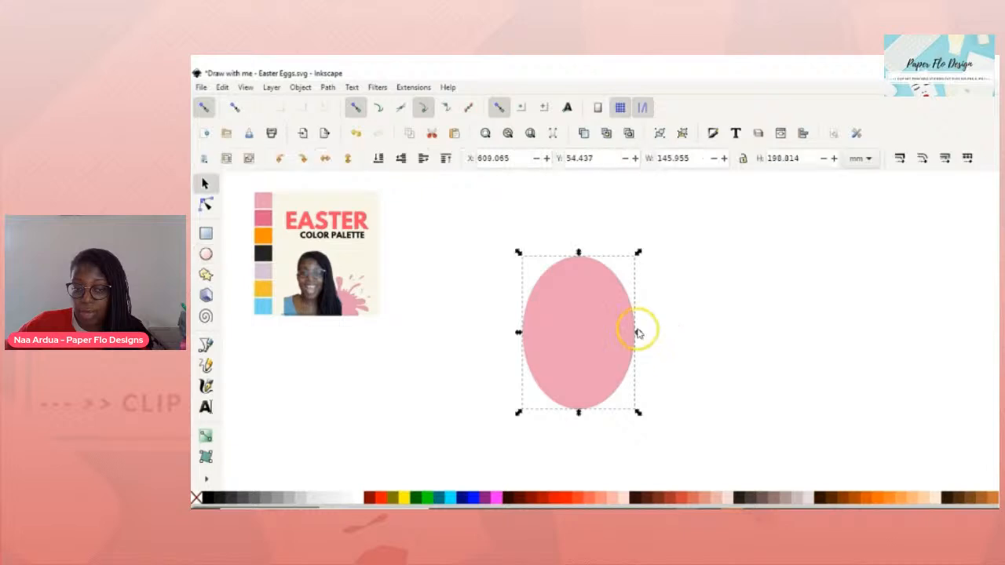
pyautogui.moveTo(615, 327); pyautogui.dragTo(532, 338)
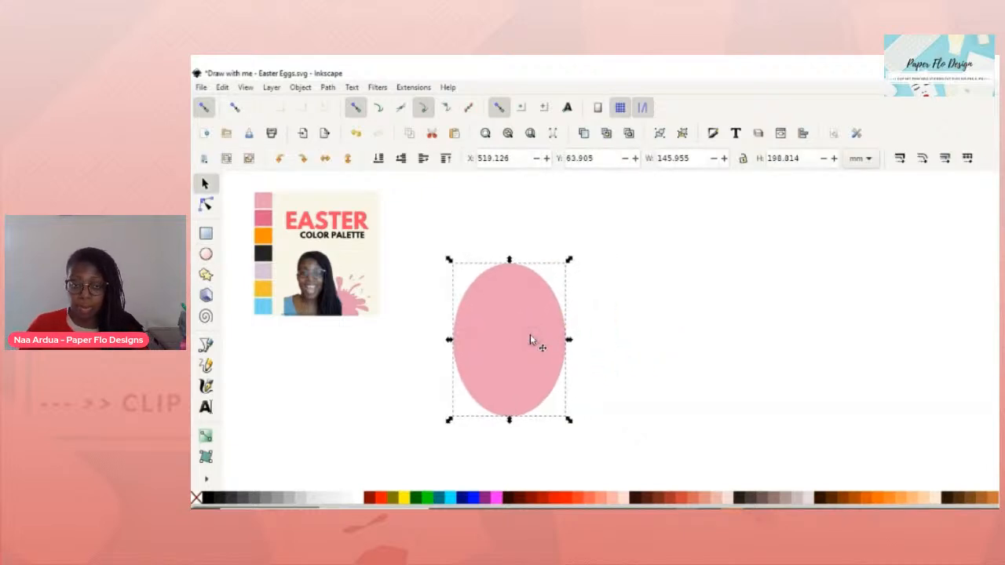
pyautogui.hotkey('ctrl', 'd')
pyautogui.moveTo(534, 334); pyautogui.dragTo(855, 377)
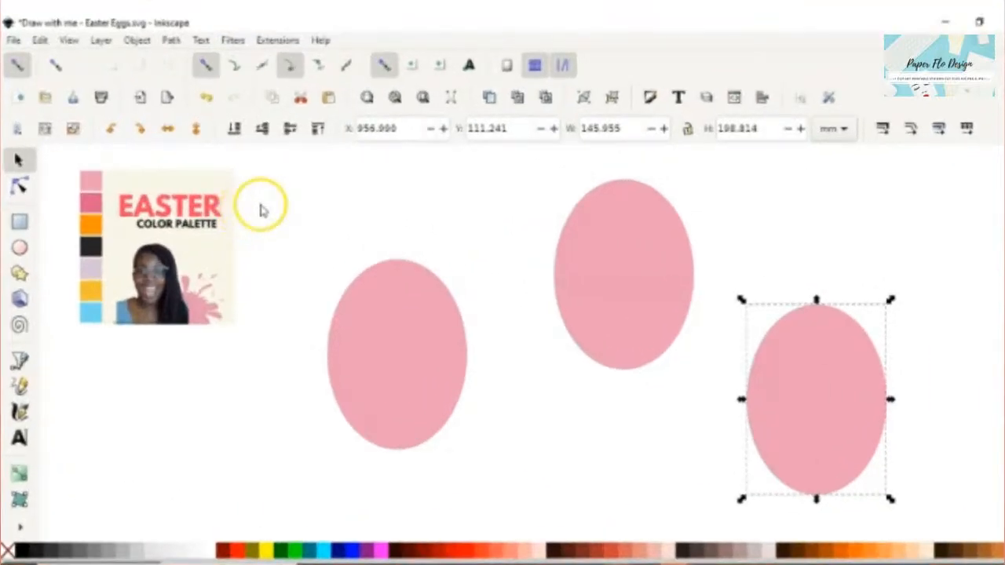
# - Colour the middle egg with the palette's orange using the Dropper
pyautogui.click(388, 352)
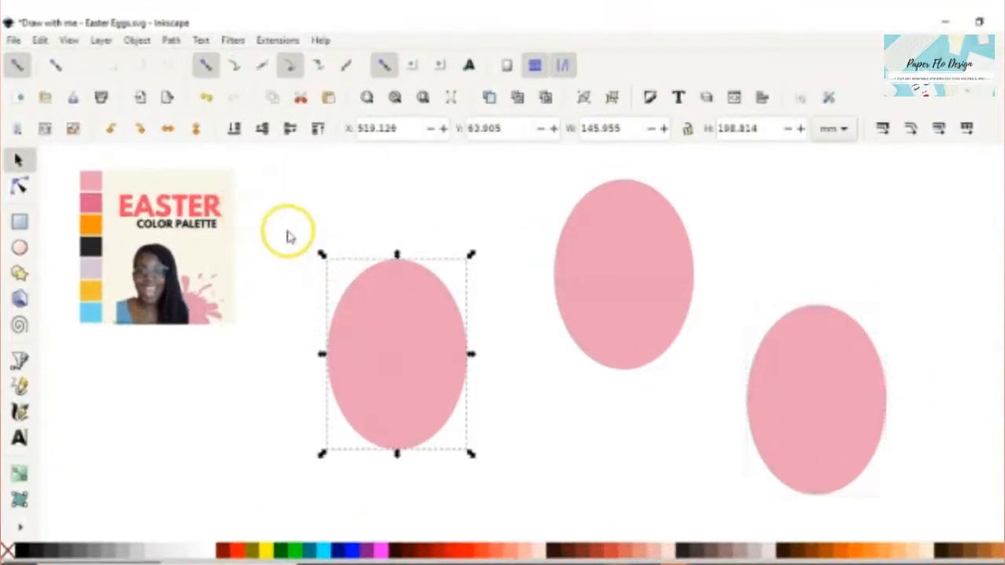
pyautogui.click(612, 261)
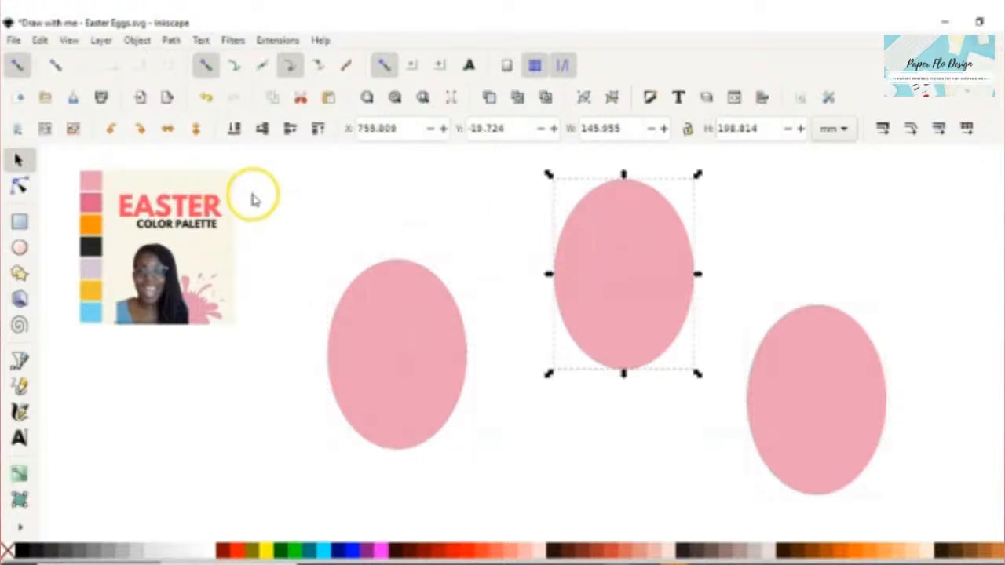
pyautogui.press('d')
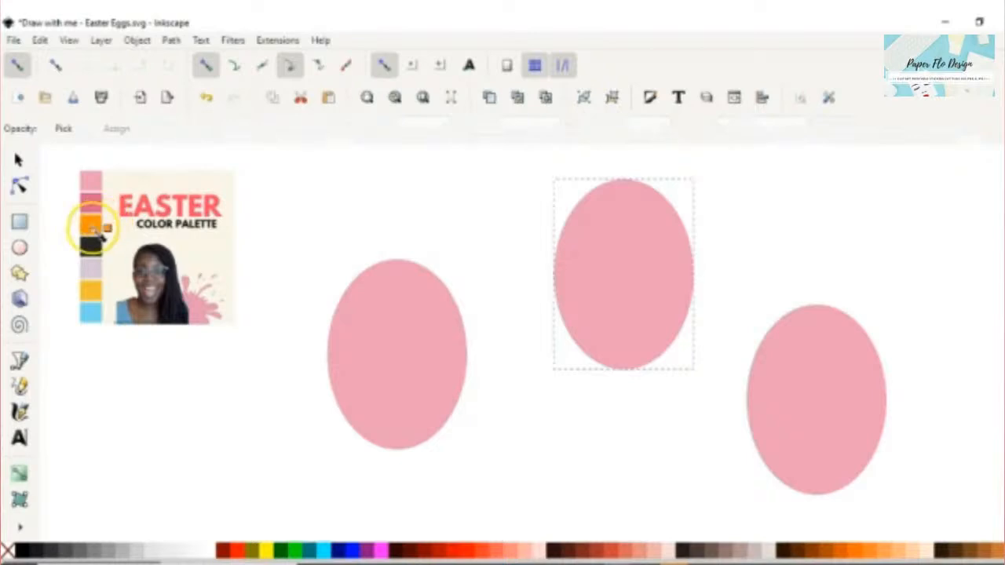
pyautogui.click(93, 229)
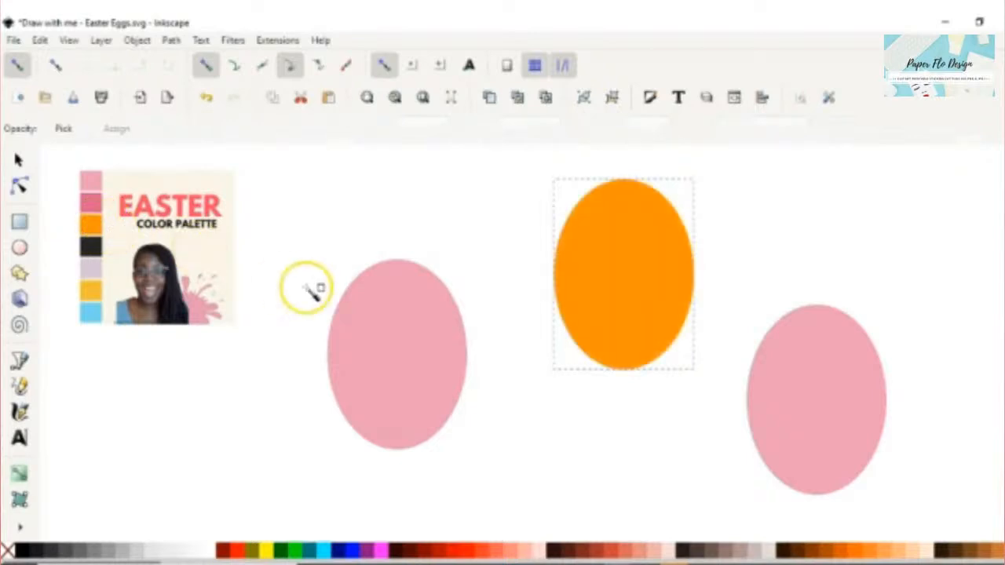
pyautogui.press('s')
# - Colour the right egg with the palette's light blue and reselect the pink egg
pyautogui.click(832, 401)
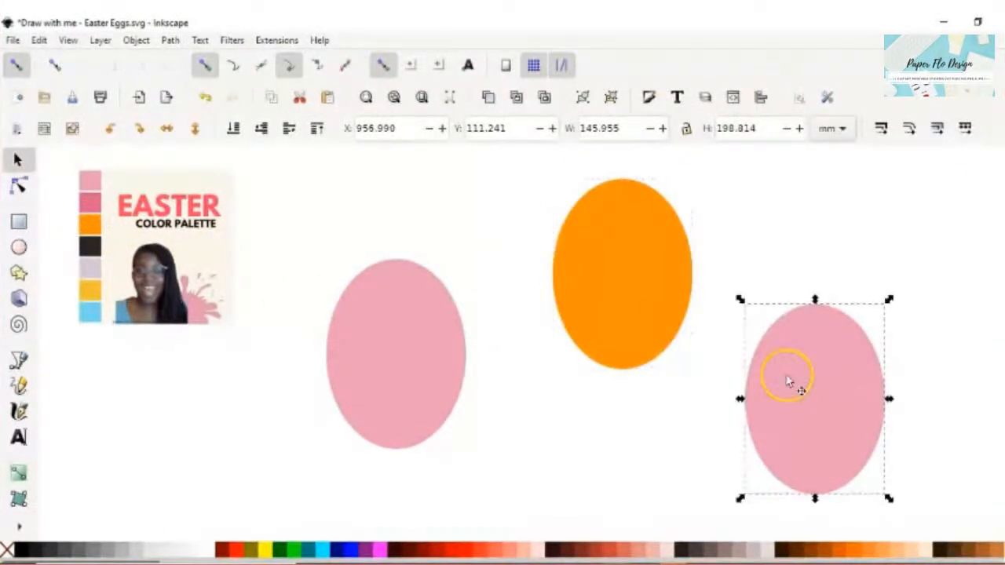
pyautogui.press('d')
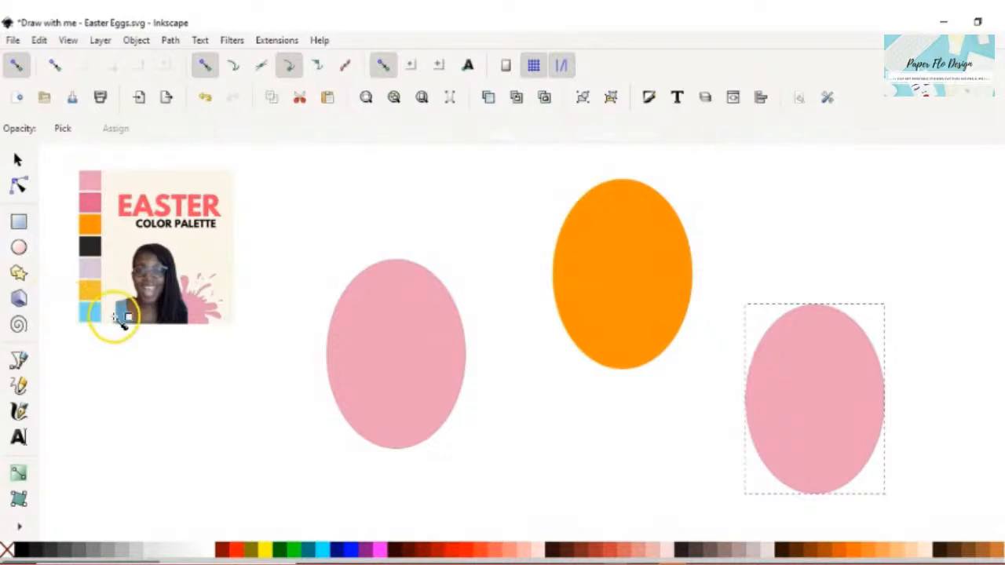
pyautogui.click(99, 312)
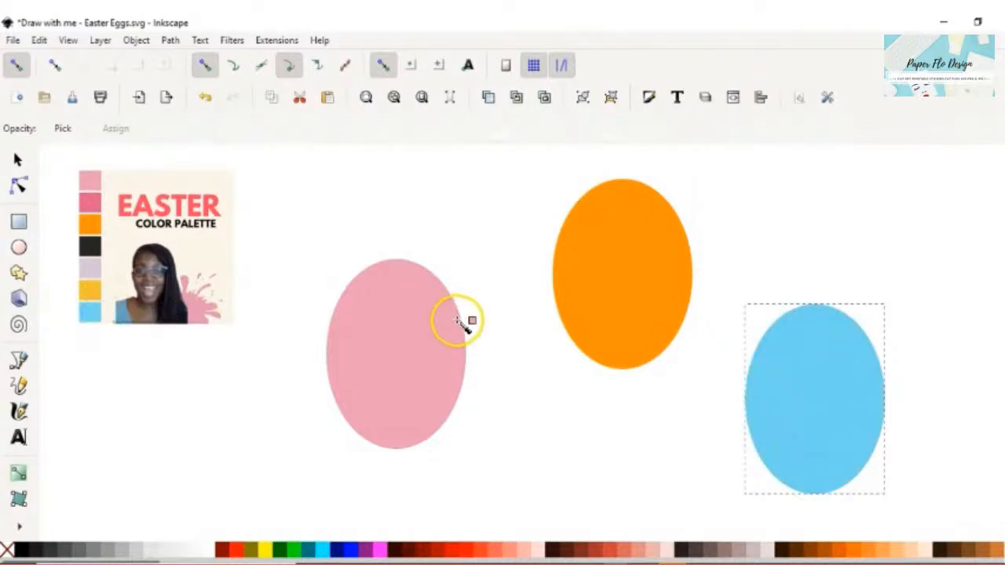
pyautogui.press('s')
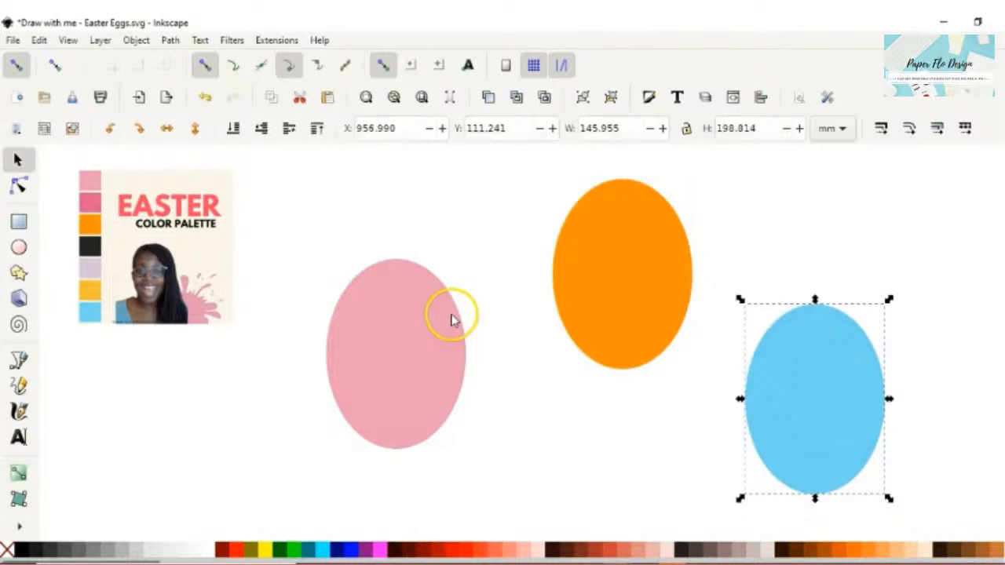
pyautogui.click(409, 326)
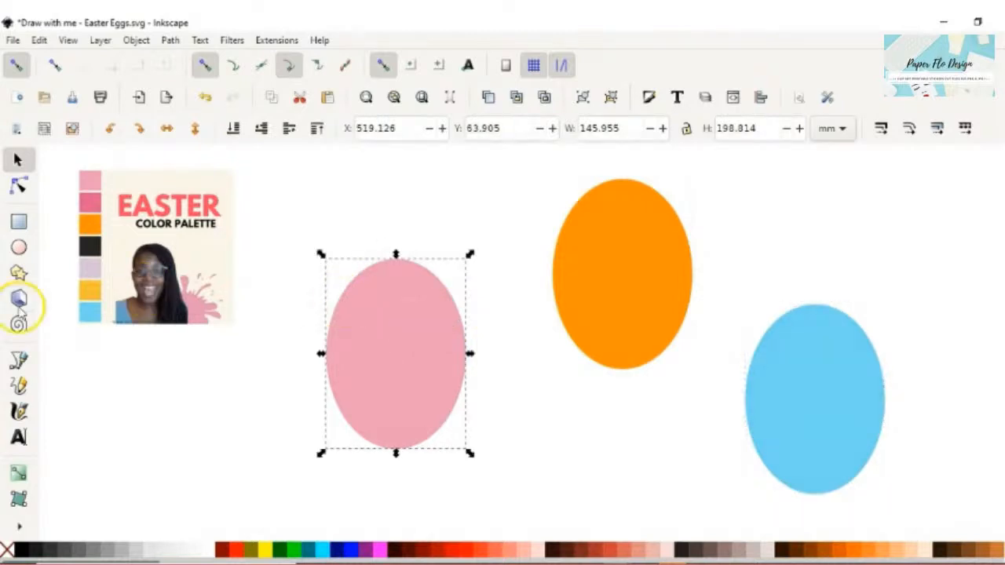
pyautogui.click(19, 384)
# - Draw a light-blue freehand zigzag line across the pink egg with the Pencil
pyautogui.click(18, 385)
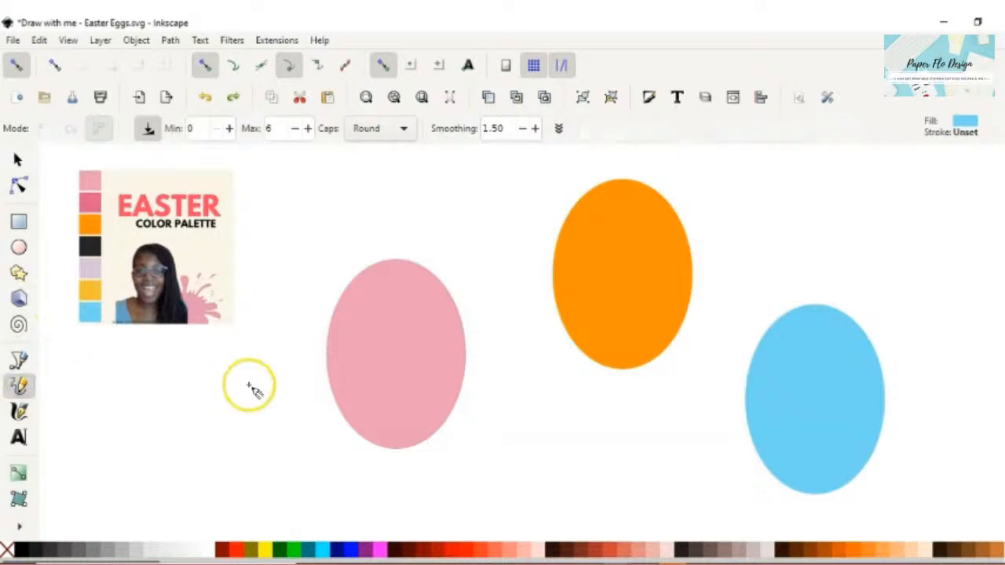
pyautogui.moveTo(330, 254)
pyautogui.mouseDown()
pyautogui.moveTo(370, 283)
pyautogui.moveTo(465, 299)
pyautogui.moveTo(380, 313)
pyautogui.moveTo(328, 300)
pyautogui.moveTo(303, 321)
pyautogui.moveTo(335, 342)
pyautogui.moveTo(472, 340)
pyautogui.moveTo(494, 358)
pyautogui.moveTo(439, 380)
pyautogui.moveTo(295, 361)
pyautogui.moveTo(307, 407)
pyautogui.moveTo(466, 424)
pyautogui.mouseUp()
pyautogui.moveTo(321, 440); pyautogui.dragTo(314, 453)
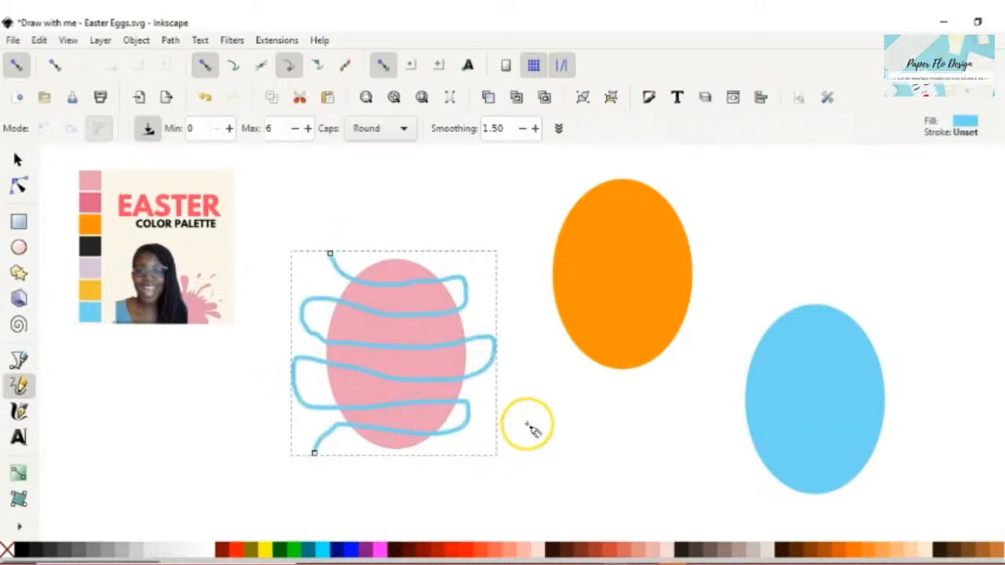
pyautogui.press('s')
pyautogui.click(609, 304)
pyautogui.click(597, 399)
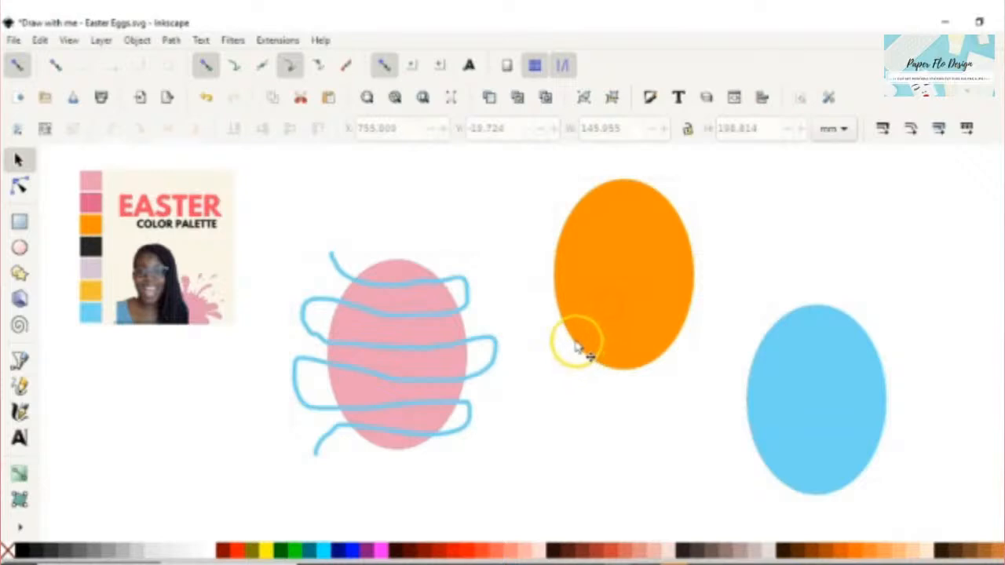
# - Draw a small light-blue circle near the top of the orange egg
pyautogui.press('e')
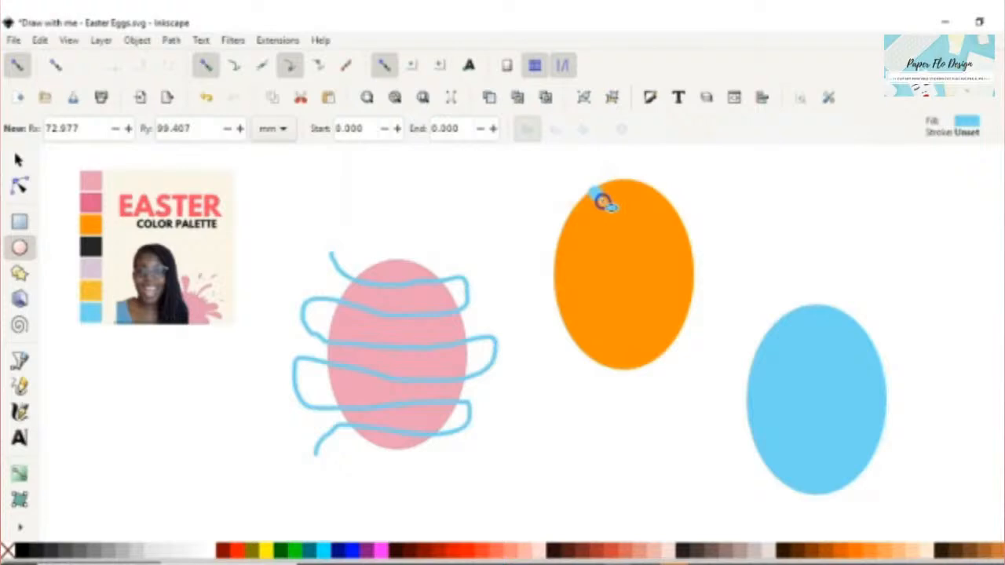
pyautogui.moveTo(602, 201); pyautogui.dragTo(594, 192)
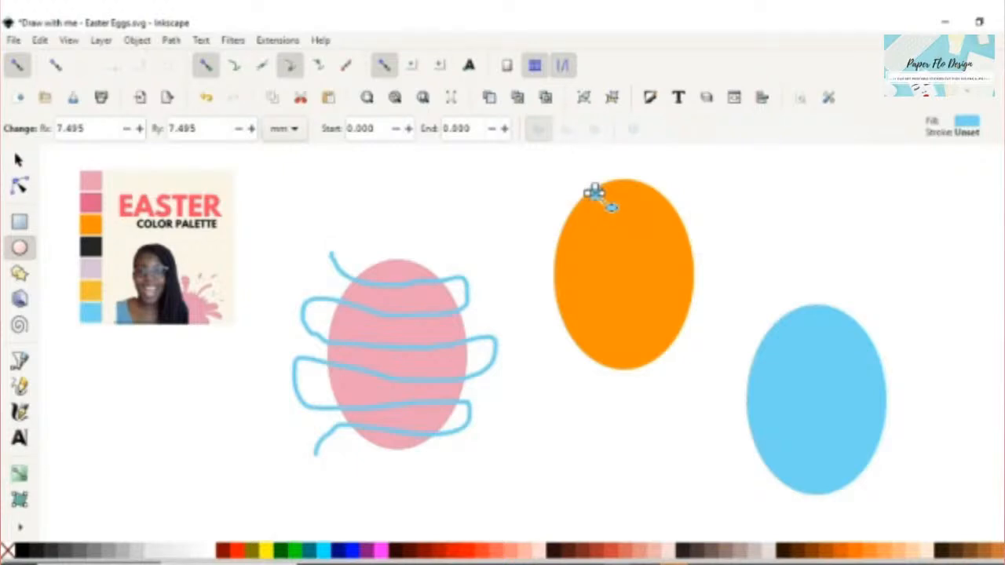
pyautogui.press('Escape')
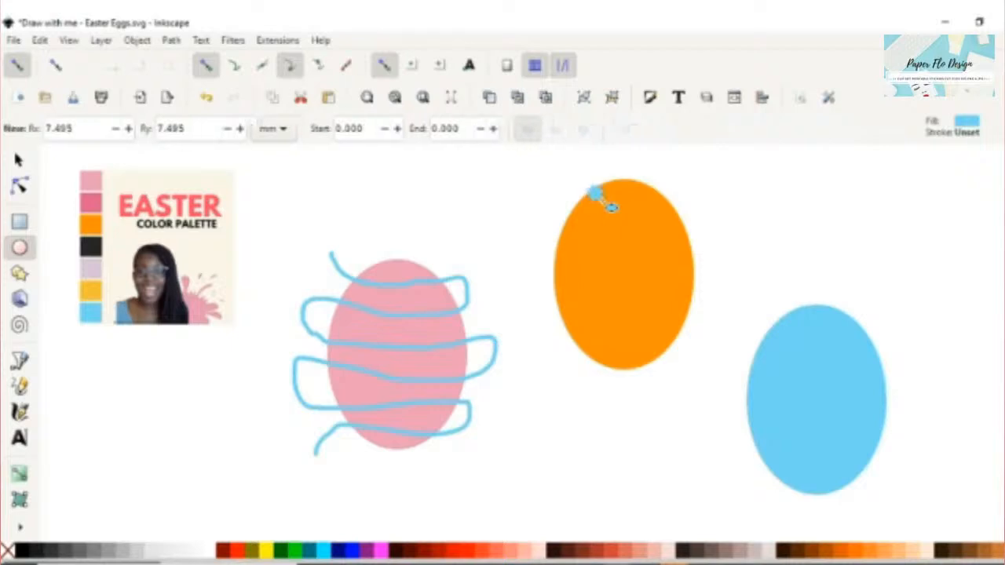
# - Stamp copies of the dot along the egg's top and turn off cusp-node snapping
pyautogui.press('s')
pyautogui.click(600, 196)
pyautogui.hotkey('ctrl', 'd')
pyautogui.moveTo(599, 195); pyautogui.dragTo(704, 290)
pyautogui.hotkey('ctrl', 'd')
pyautogui.hotkey('ctrl', 'd')
pyautogui.hotkey('ctrl', 'd')
pyautogui.hotkey('ctrl', 'd')
pyautogui.hotkey('ctrl', 'd')
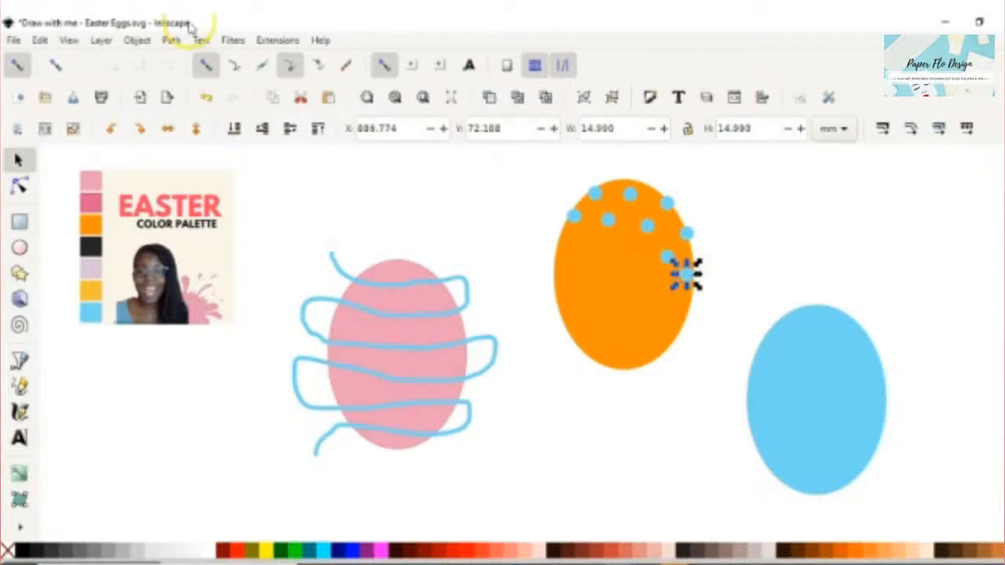
pyautogui.click(286, 69)
# - Turn off node snapping, then duplicate the row of dots onto the egg's lower half
pyautogui.click(381, 69)
pyautogui.click(206, 66)
pyautogui.moveTo(685, 276); pyautogui.dragTo(559, 280)
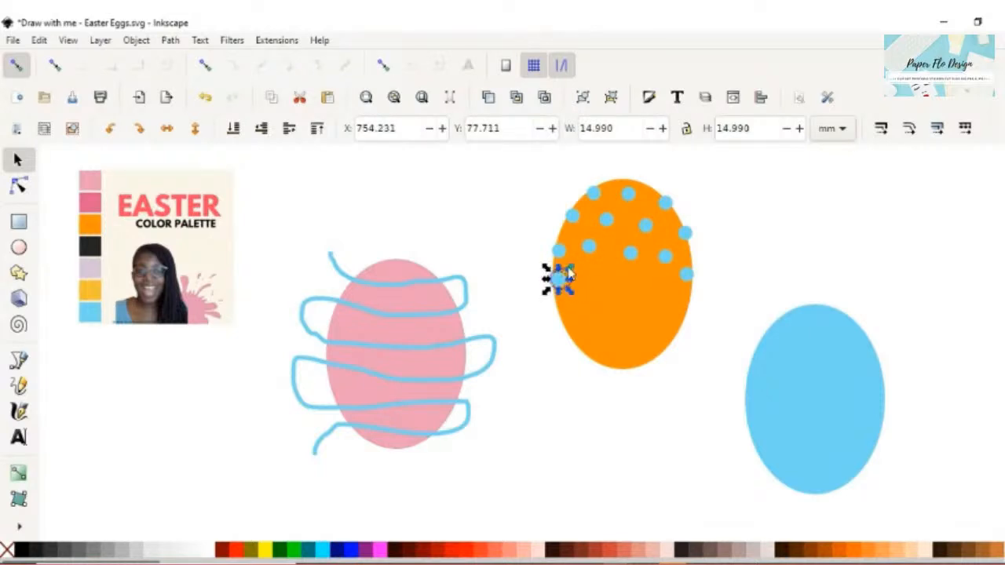
pyautogui.moveTo(515, 167); pyautogui.dragTo(709, 299)
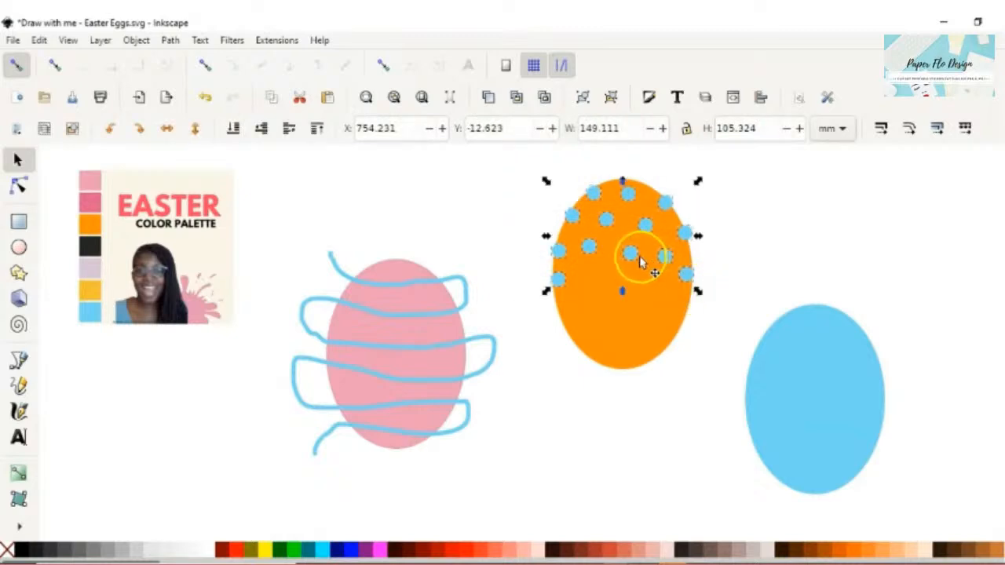
pyautogui.moveTo(629, 257); pyautogui.dragTo(612, 318)
pyautogui.hotkey('ctrl', 'd')
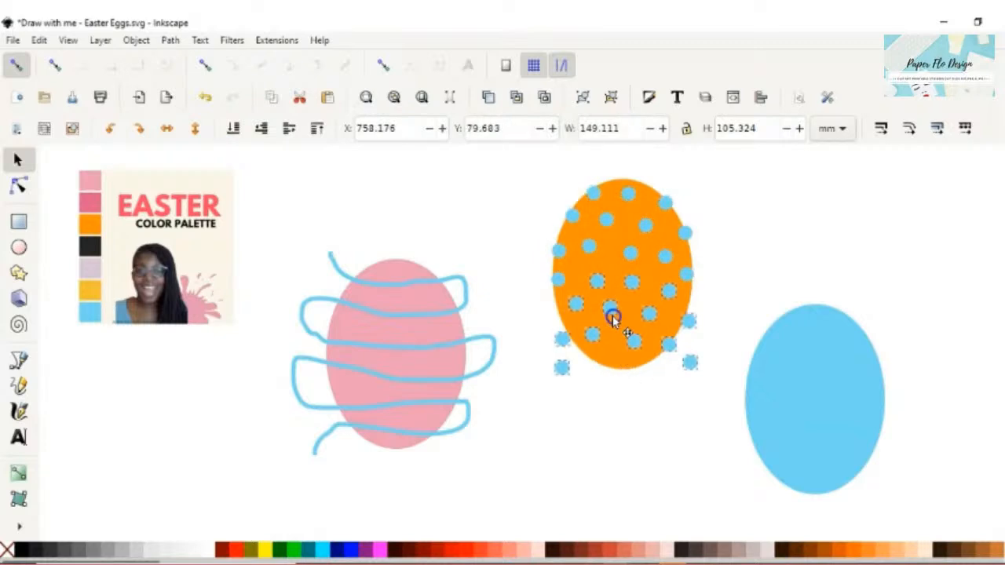
pyautogui.moveTo(613, 318); pyautogui.dragTo(610, 314)
# - Reposition the stray dots onto the orange egg's bottom and edges
pyautogui.click(585, 363)
pyautogui.moveTo(563, 339)
pyautogui.mouseDown()
pyautogui.moveTo(621, 369)
pyautogui.moveTo(560, 366)
pyautogui.moveTo(566, 330)
pyautogui.mouseUp()
pyautogui.click(691, 362)
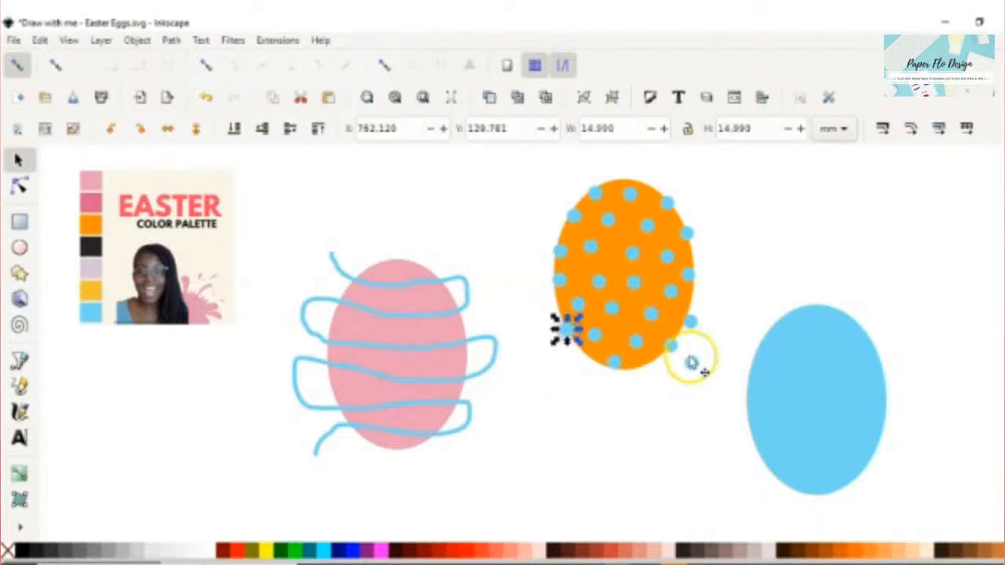
pyautogui.moveTo(701, 372); pyautogui.dragTo(655, 374)
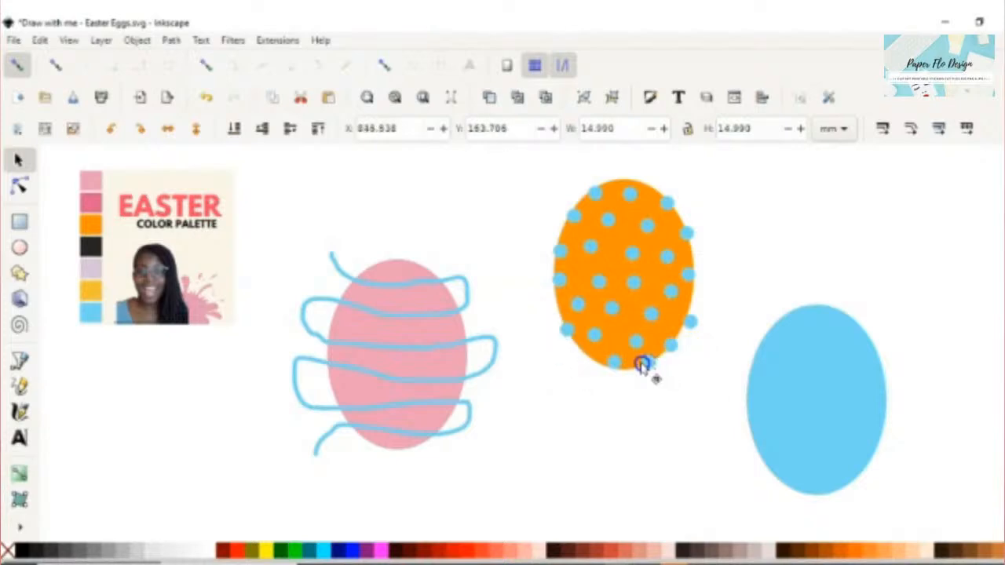
pyautogui.moveTo(692, 327); pyautogui.dragTo(687, 323)
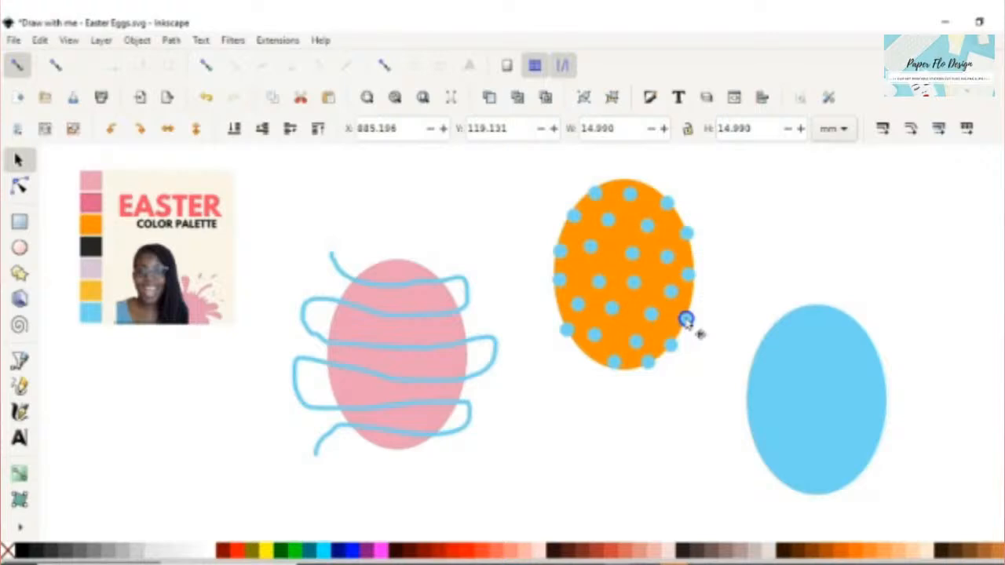
pyautogui.click(733, 237)
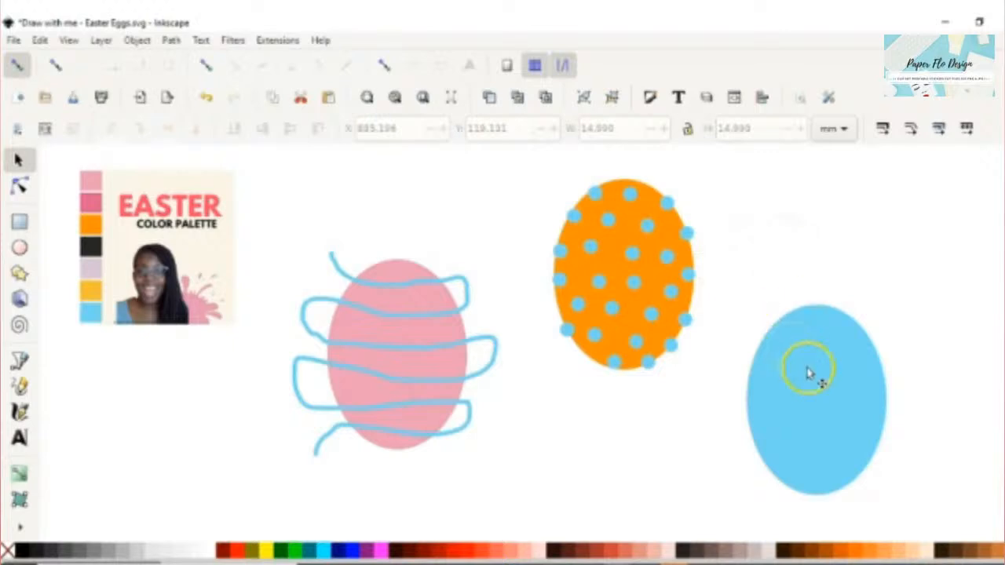
pyautogui.click(818, 388)
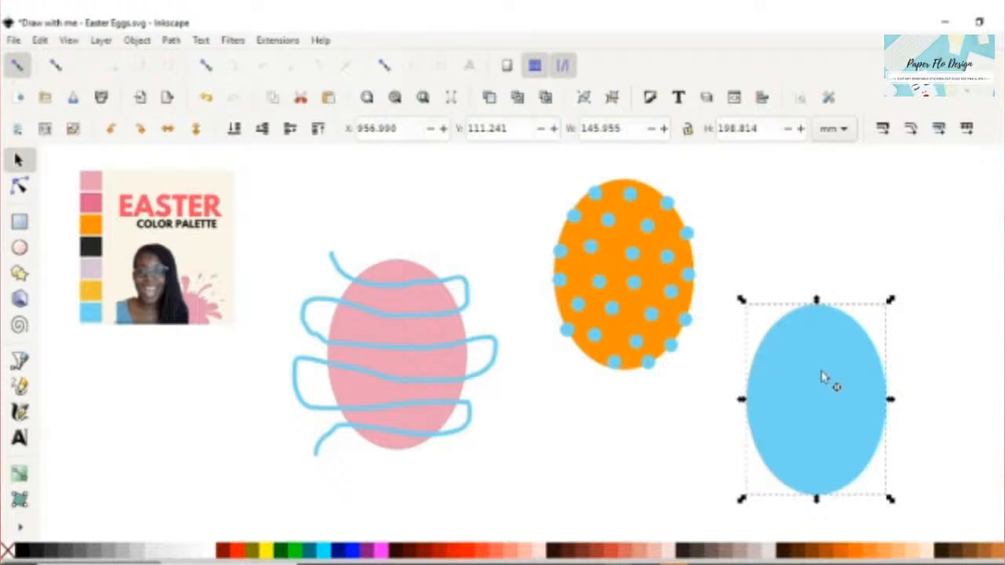
# - Make a copy of the blue egg pink, squash it and bend its top into a curved band
pyautogui.press('d')
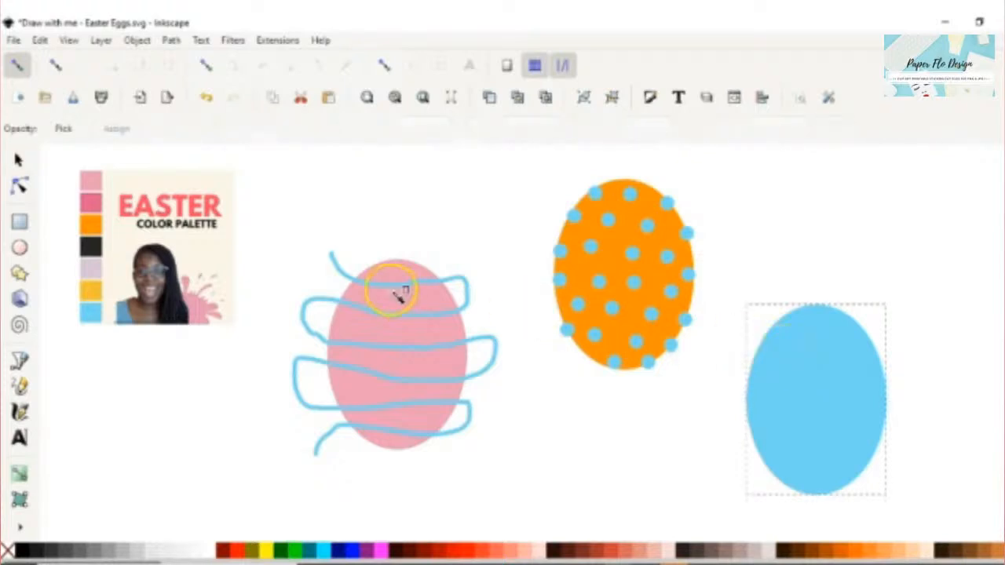
pyautogui.click(92, 203)
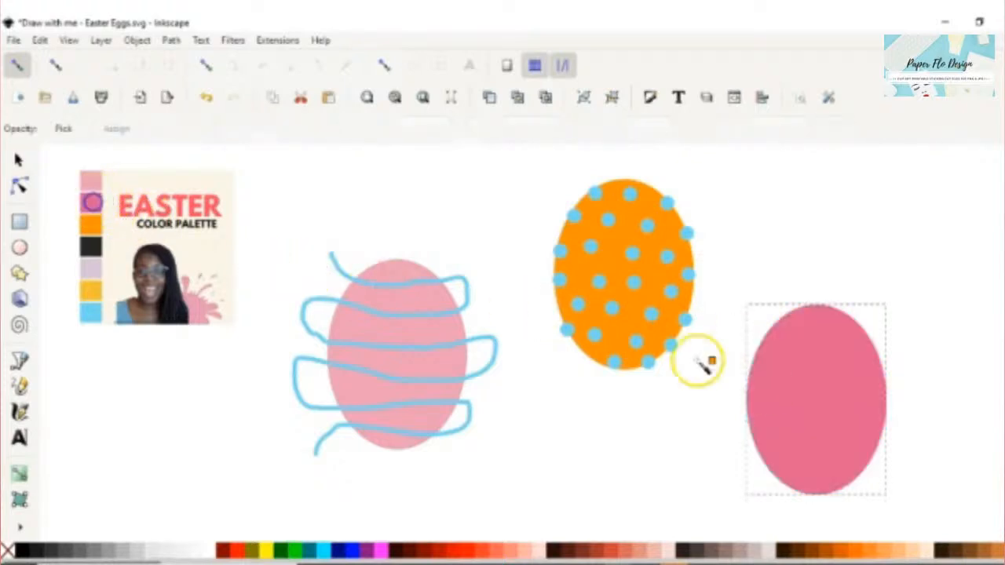
pyautogui.press('s')
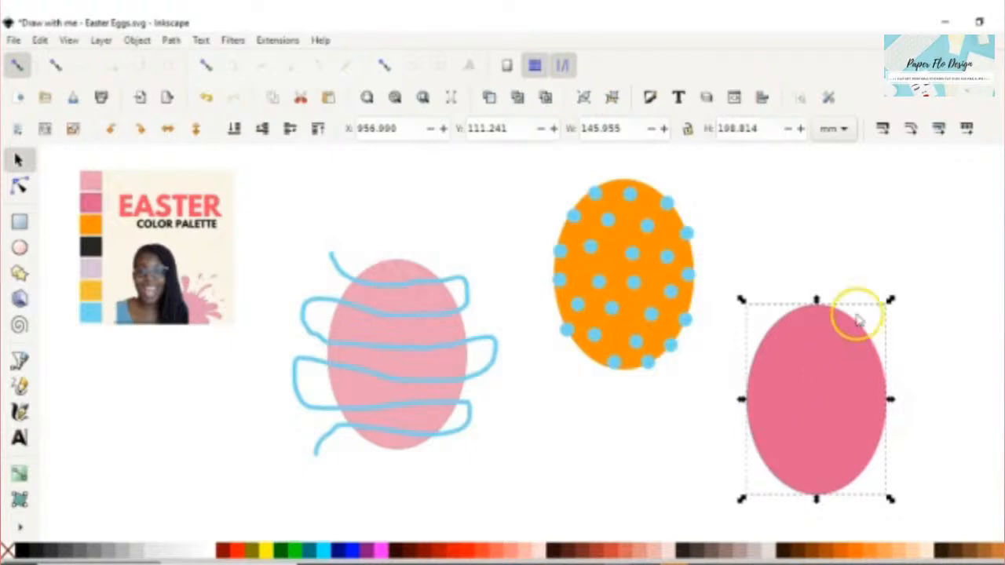
pyautogui.moveTo(816, 301); pyautogui.dragTo(810, 432)
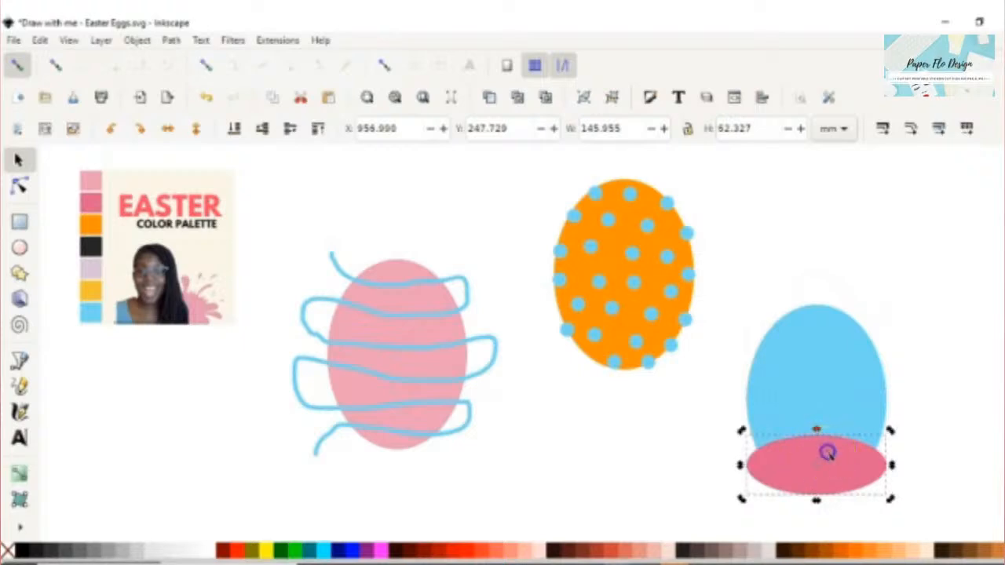
pyautogui.press('n')
pyautogui.moveTo(817, 437); pyautogui.dragTo(814, 475)
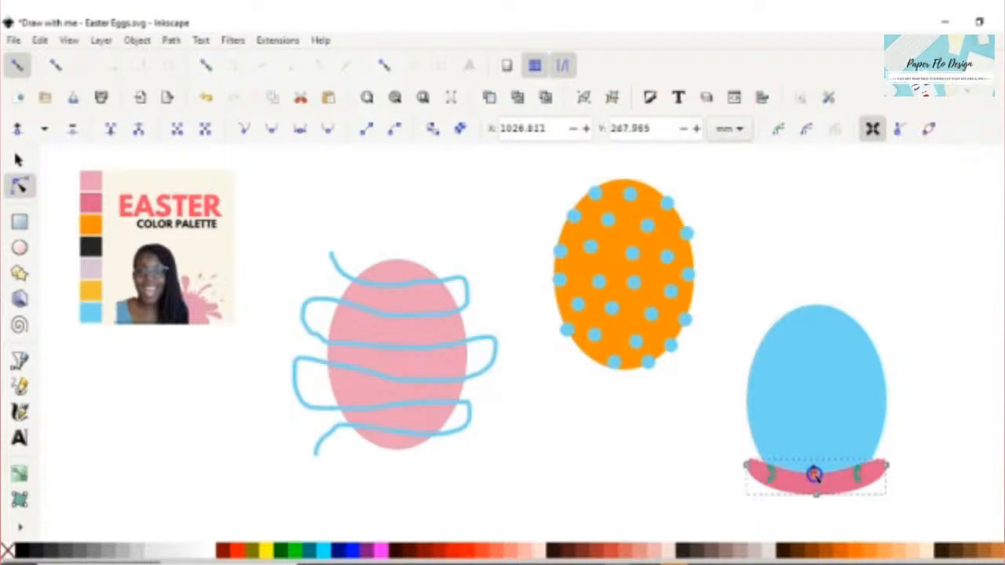
# - Place the pink band across the blue egg and duplicate it into four stripes
pyautogui.press('s')
pyautogui.moveTo(835, 484); pyautogui.dragTo(917, 450)
pyautogui.moveTo(841, 460); pyautogui.dragTo(841, 419)
pyautogui.hotkey('ctrl', 'd')
pyautogui.hotkey('ctrl', 'd')
pyautogui.moveTo(841, 418); pyautogui.dragTo(841, 371)
pyautogui.hotkey('ctrl', 'd')
pyautogui.moveTo(840, 371); pyautogui.dragTo(846, 328)
pyautogui.click(630, 455)
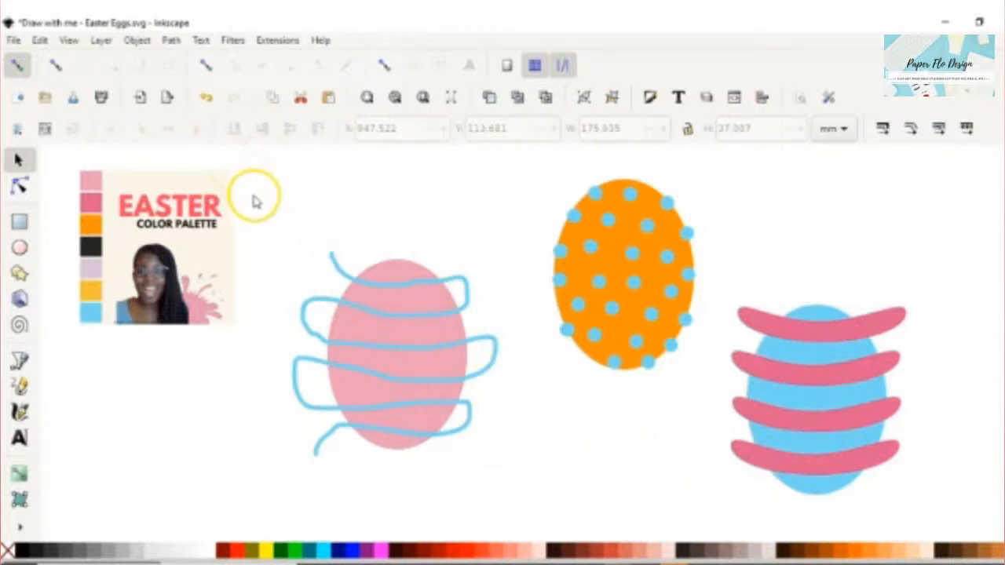
# - Divide the pink egg by the blue squiggle to cut it into wavy stripes
pyautogui.moveTo(253, 191)
pyautogui.mouseDown()
pyautogui.moveTo(358, 330)
pyautogui.moveTo(487, 449)
pyautogui.moveTo(513, 502)
pyautogui.mouseUp()
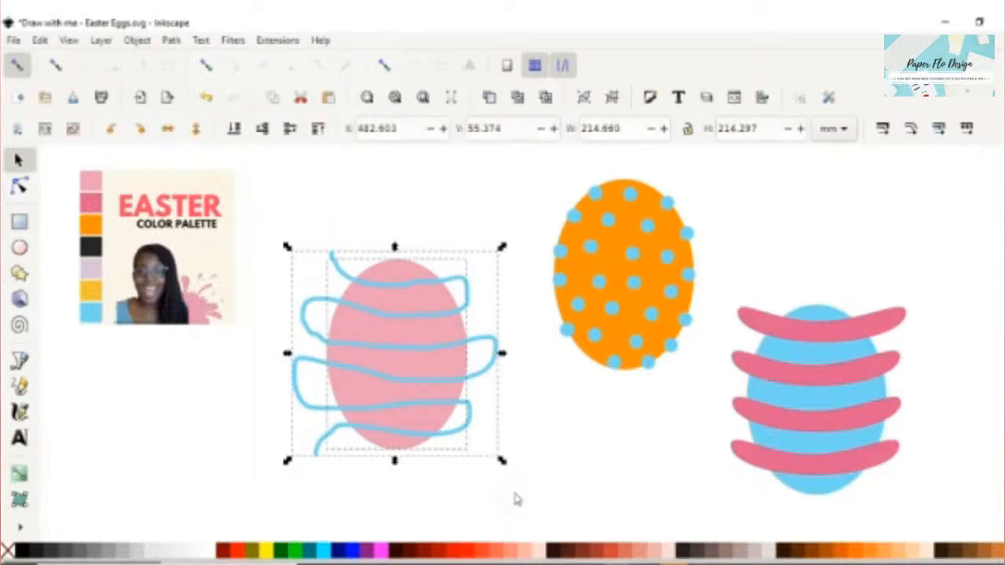
pyautogui.hotkey('ctrl', '-')
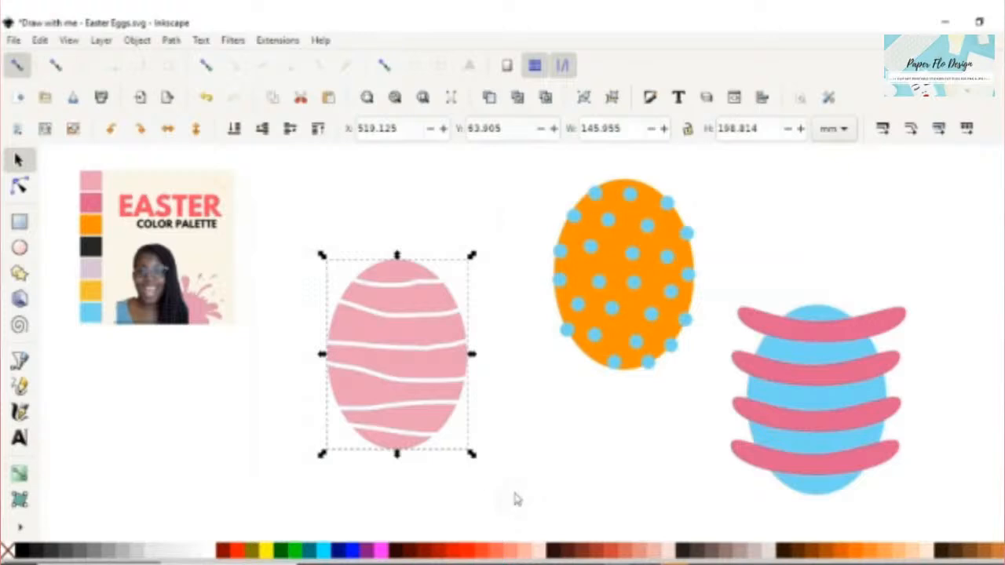
pyautogui.click(627, 428)
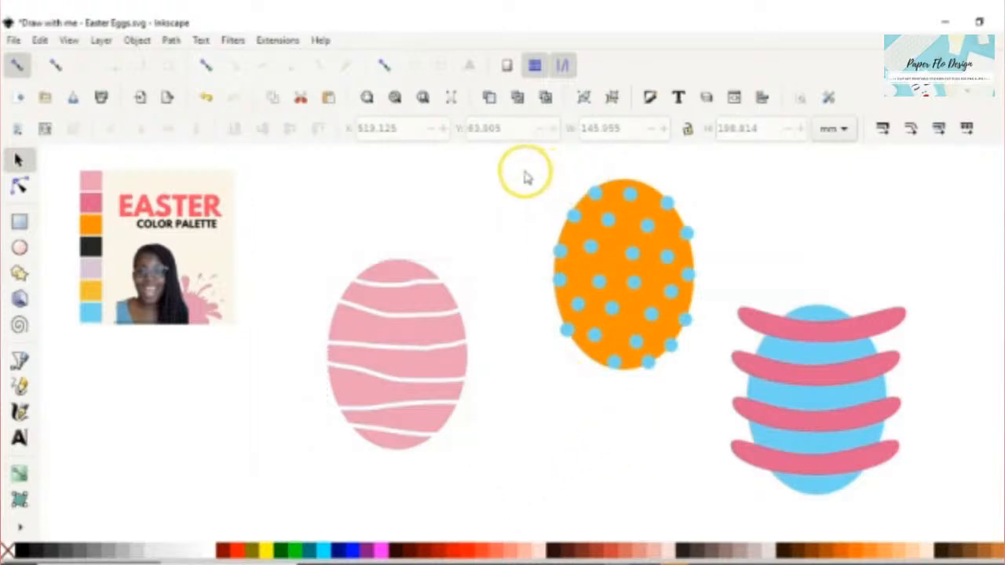
# - Box-select the orange egg with its dots, then deselect
pyautogui.moveTo(520, 175); pyautogui.dragTo(709, 372)
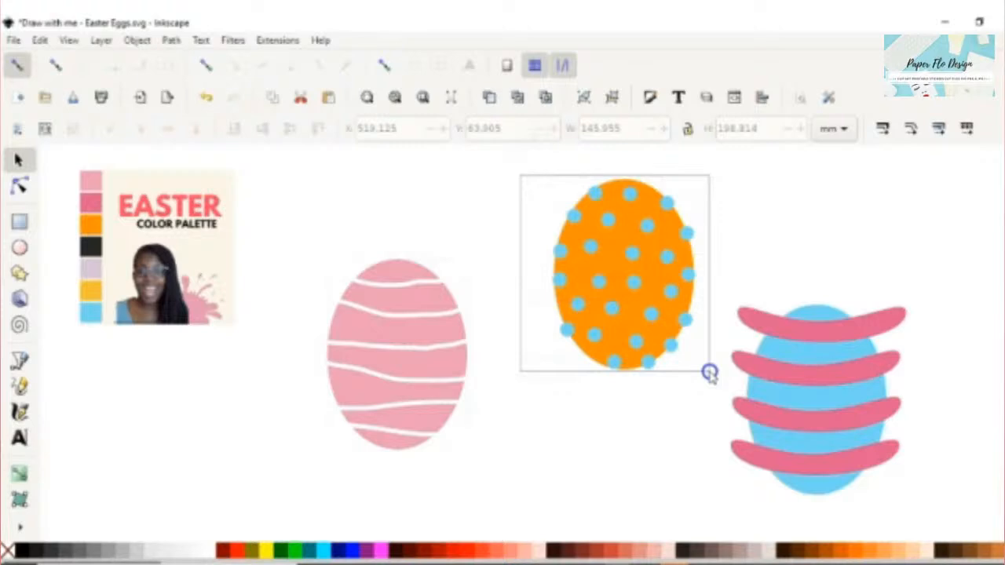
pyautogui.moveTo(709, 372); pyautogui.dragTo(709, 372)
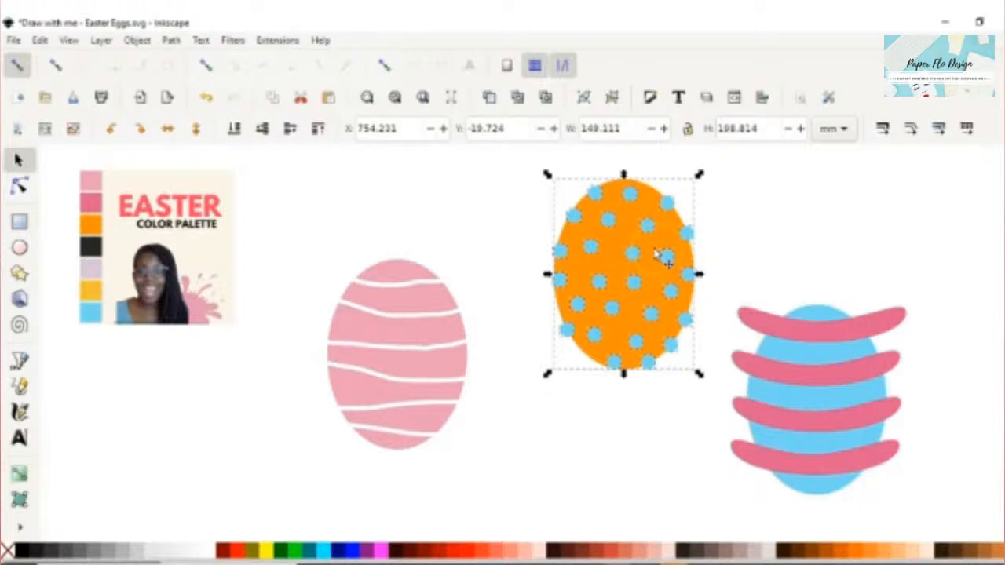
pyautogui.click(539, 171)
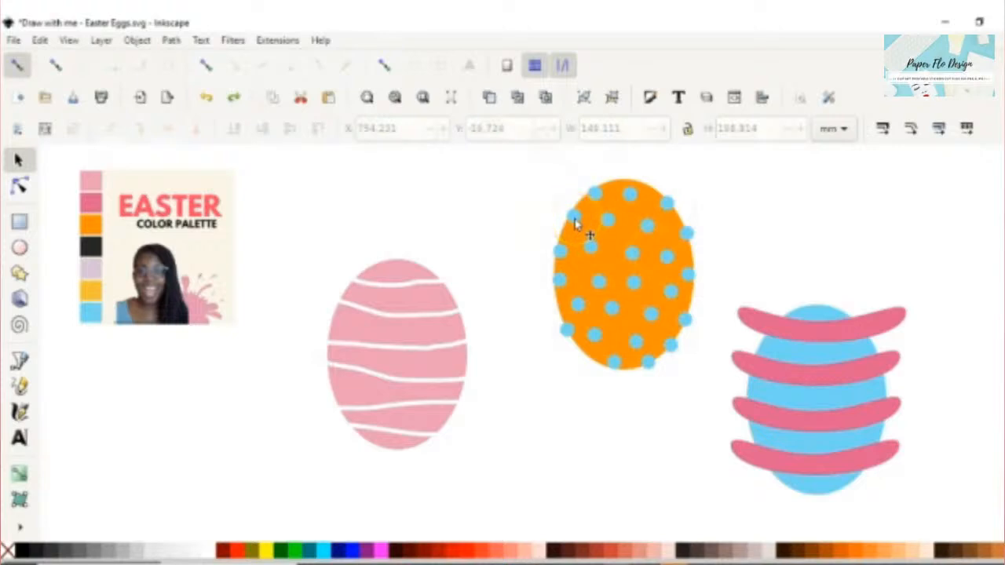
# - Select all blue dots via Select Same > Fill Color, drop the blue egg, and group them
pyautogui.keyDown('ctrl'); pyautogui.click(592, 246); pyautogui.keyUp('ctrl')
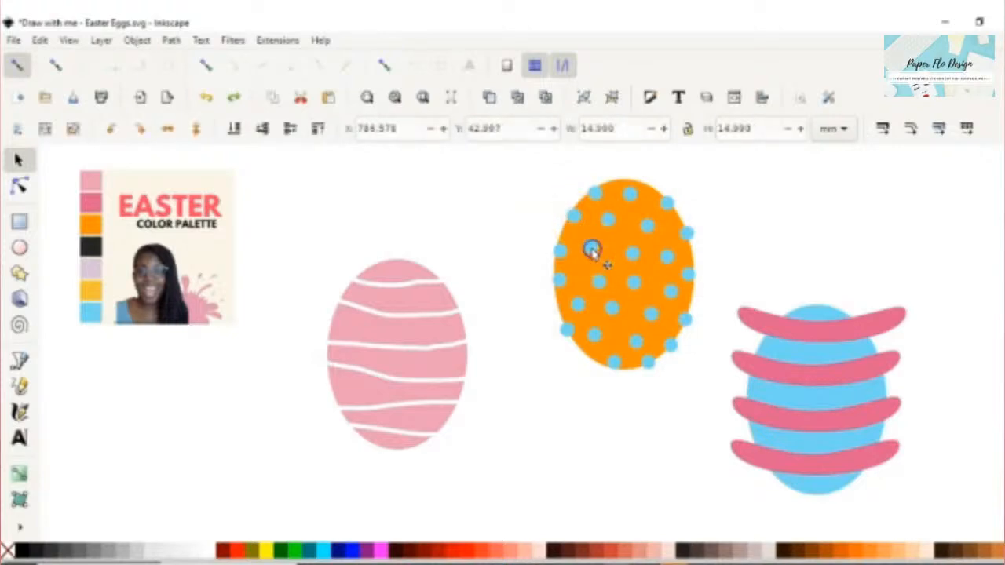
pyautogui.rightClick(593, 253)
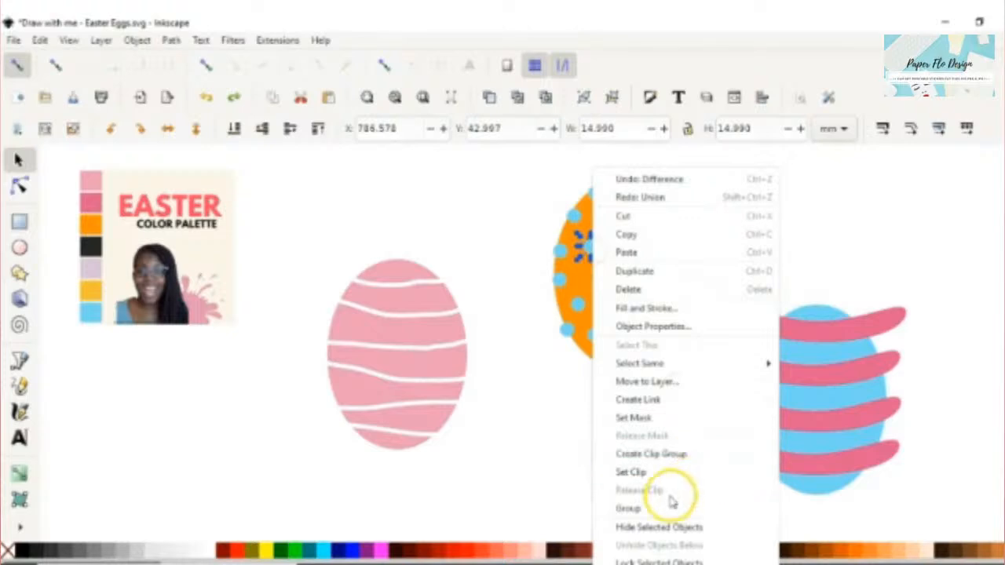
pyautogui.moveTo(684, 364)
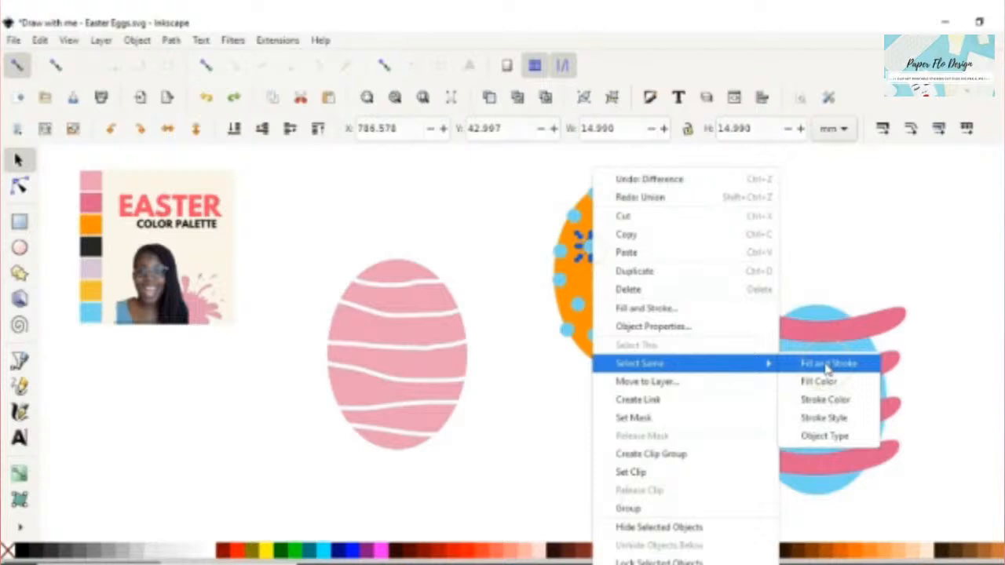
pyautogui.click(816, 383)
pyautogui.click(814, 384)
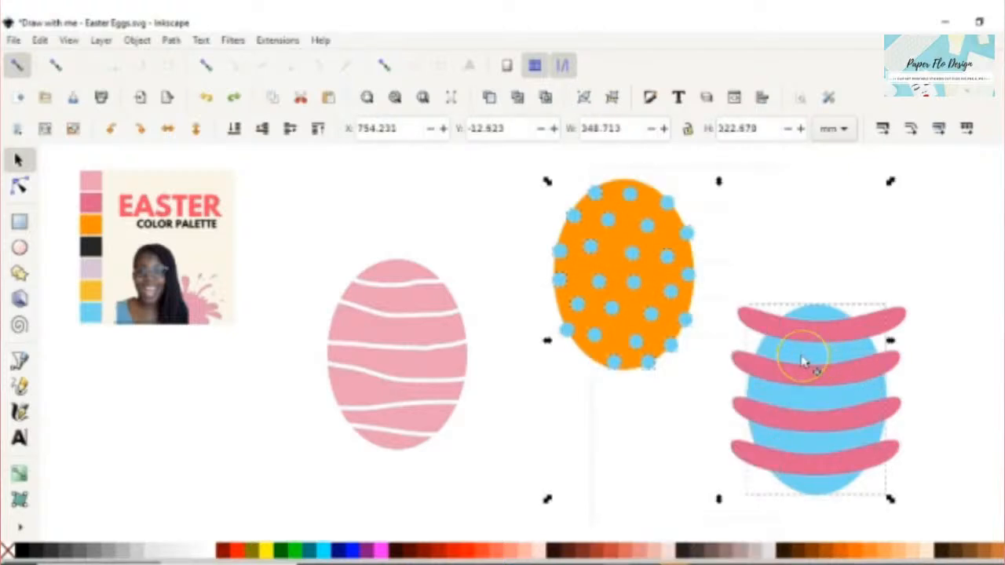
pyautogui.keyDown('shift'); pyautogui.click(803, 358); pyautogui.keyUp('shift')
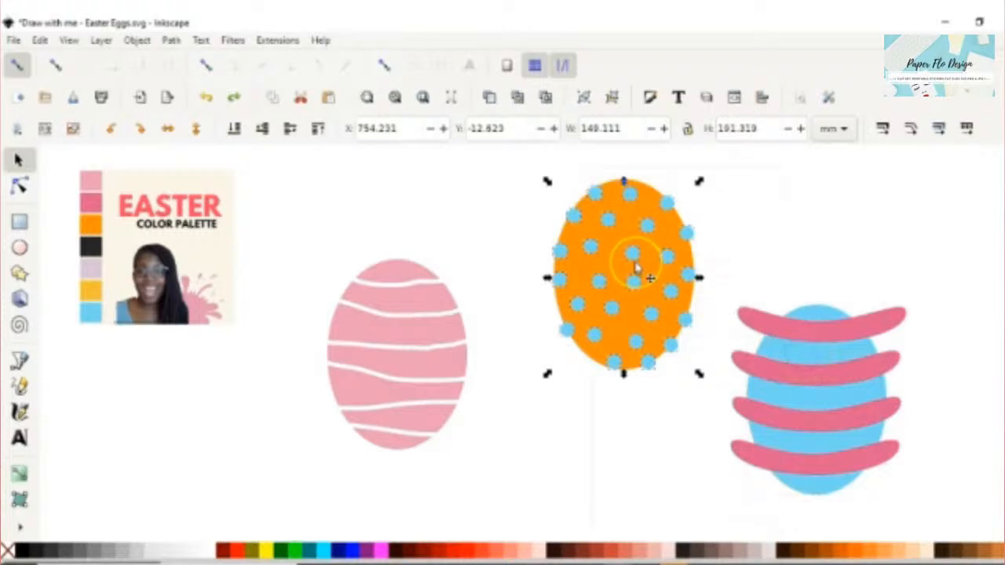
pyautogui.hotkey('ctrl', 'g')
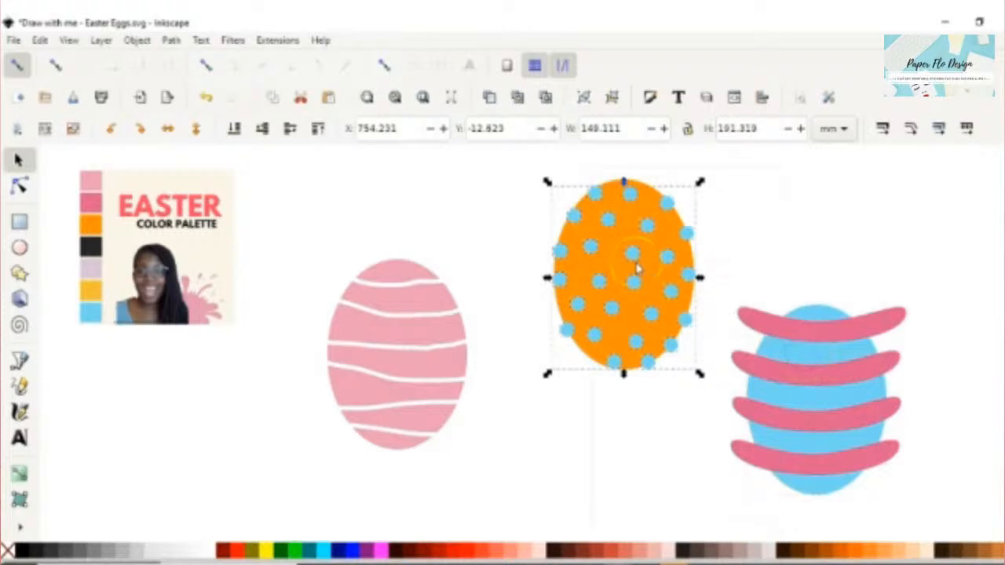
# - Alternate selecting the 149.111 × 191.319 mm orange egg and the grouped blue dots beneath it
pyautogui.click(646, 177)
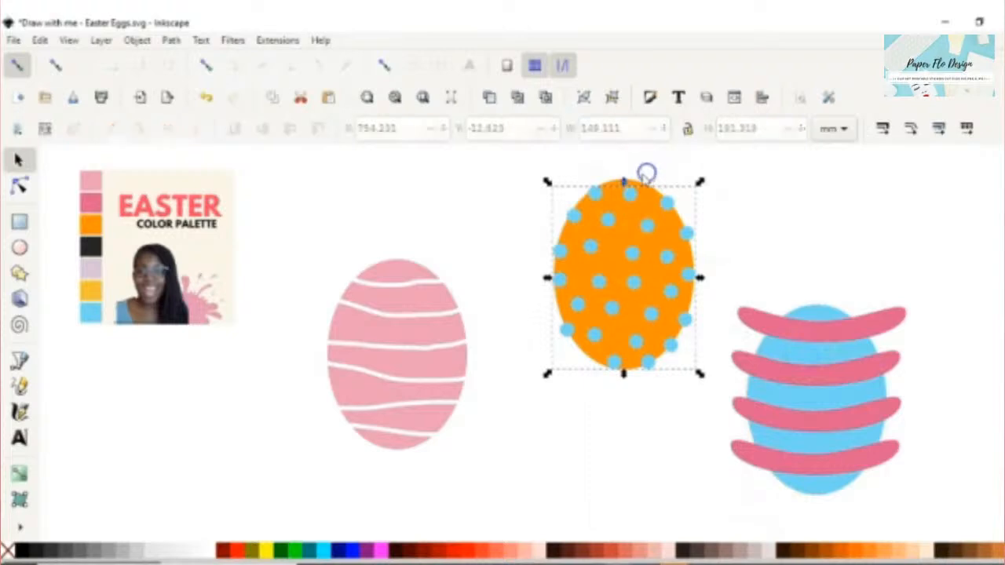
pyautogui.click(613, 198)
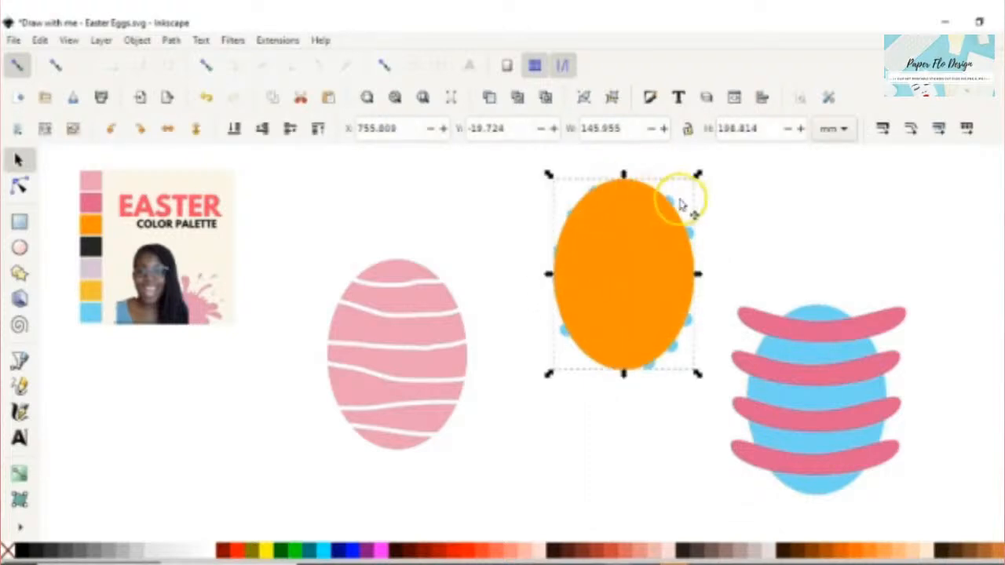
pyautogui.click(704, 233)
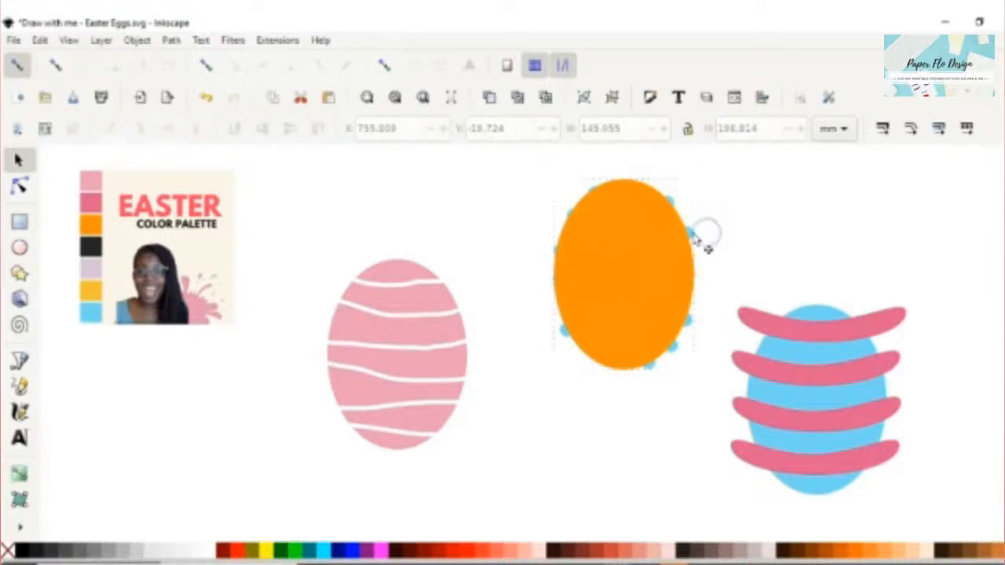
pyautogui.click(689, 234)
pyautogui.click(698, 231)
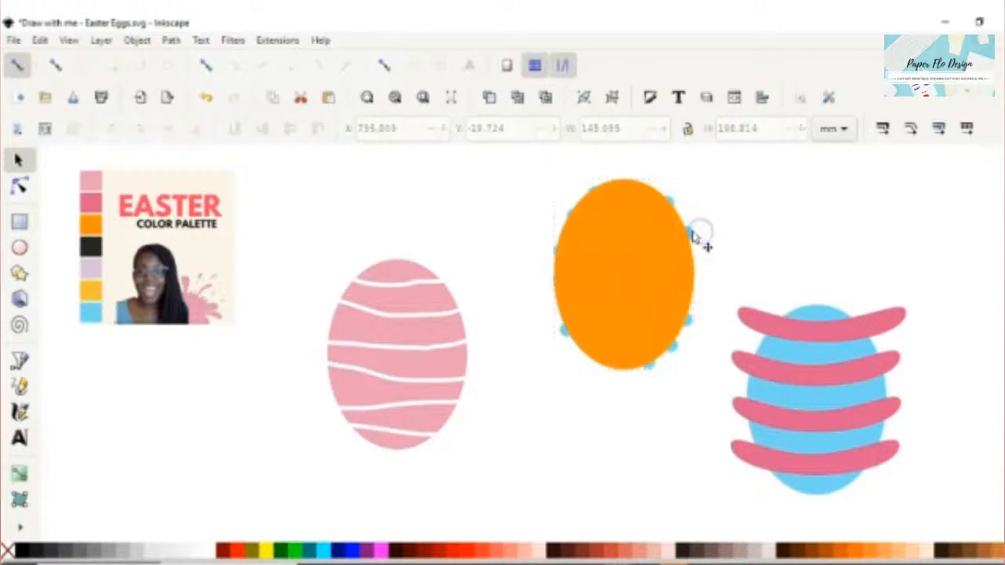
pyautogui.click(685, 236)
pyautogui.click(685, 234)
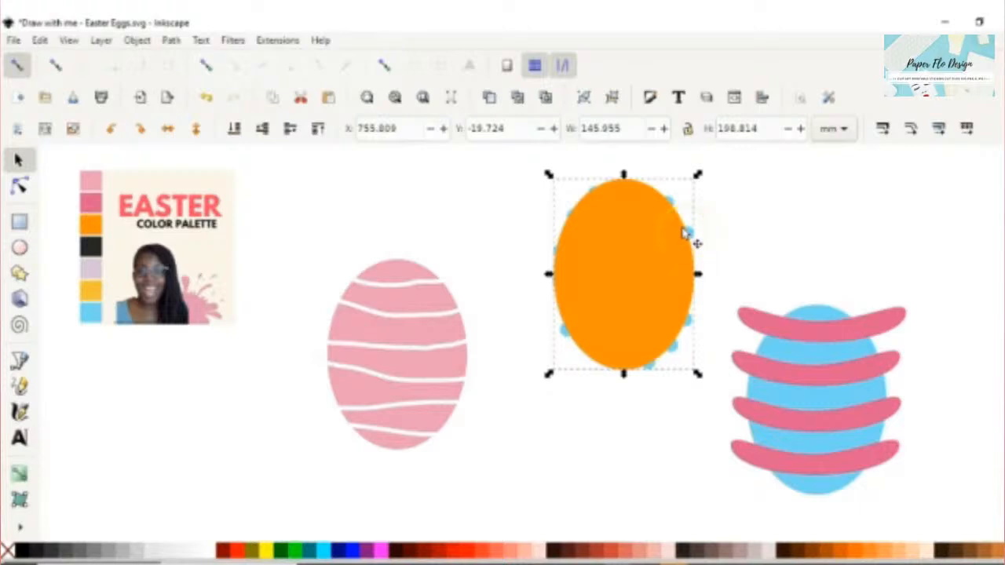
pyautogui.click(631, 244)
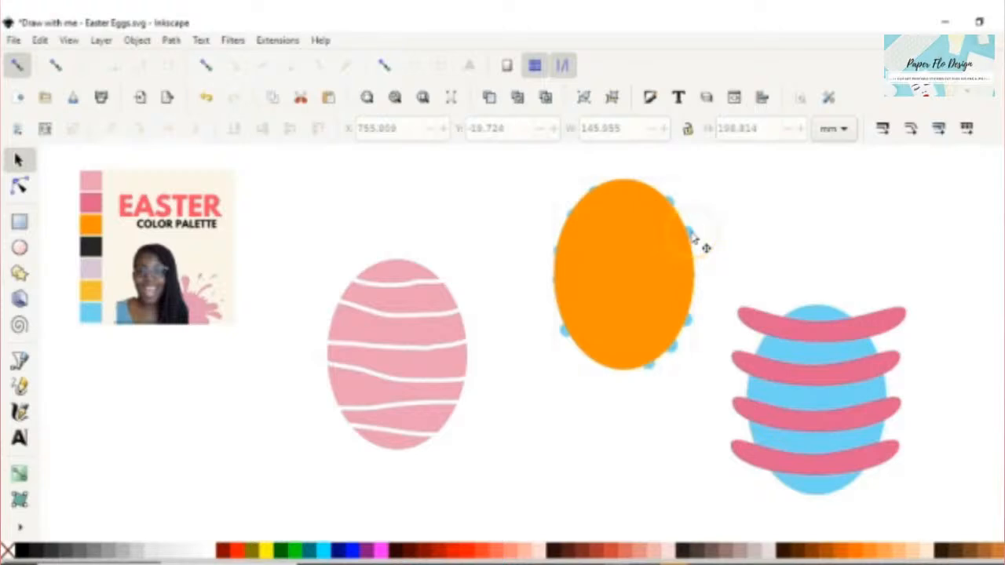
pyautogui.click(704, 247)
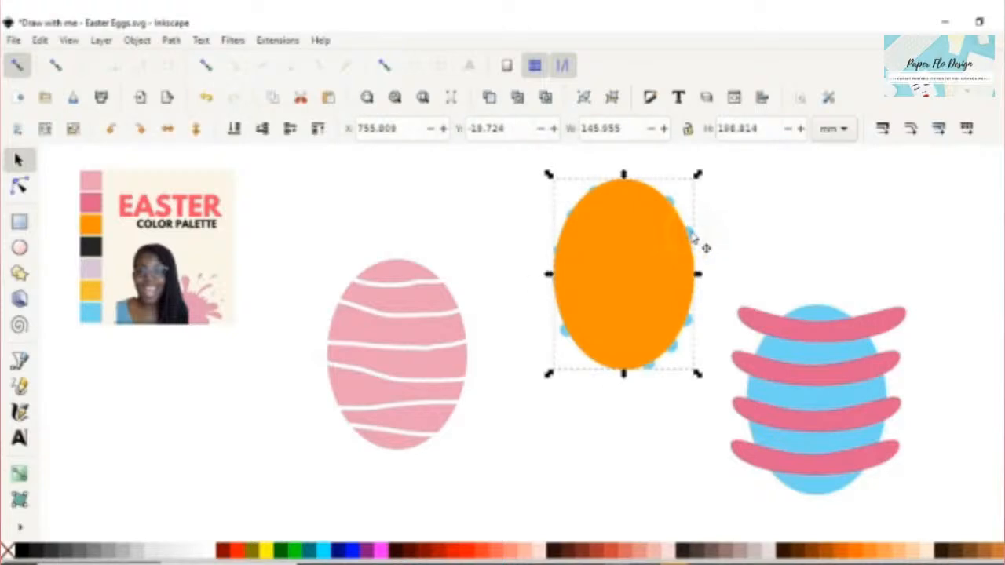
pyautogui.keyDown('alt'); pyautogui.click(633, 249); pyautogui.keyUp('alt')
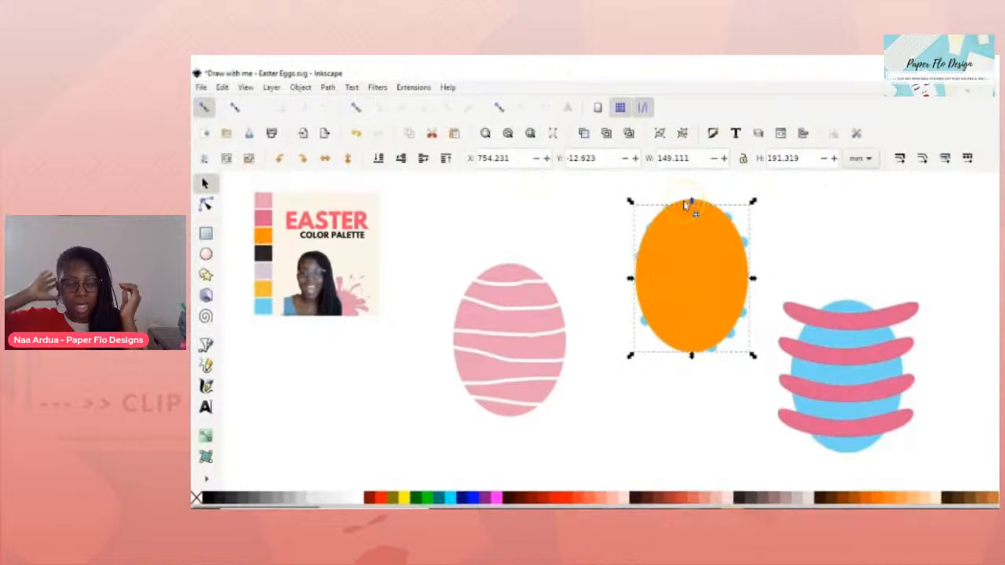
# - Stretch the orange egg taller at the top and check the blue dots hidden beneath it
pyautogui.moveTo(691, 202); pyautogui.dragTo(690, 195)
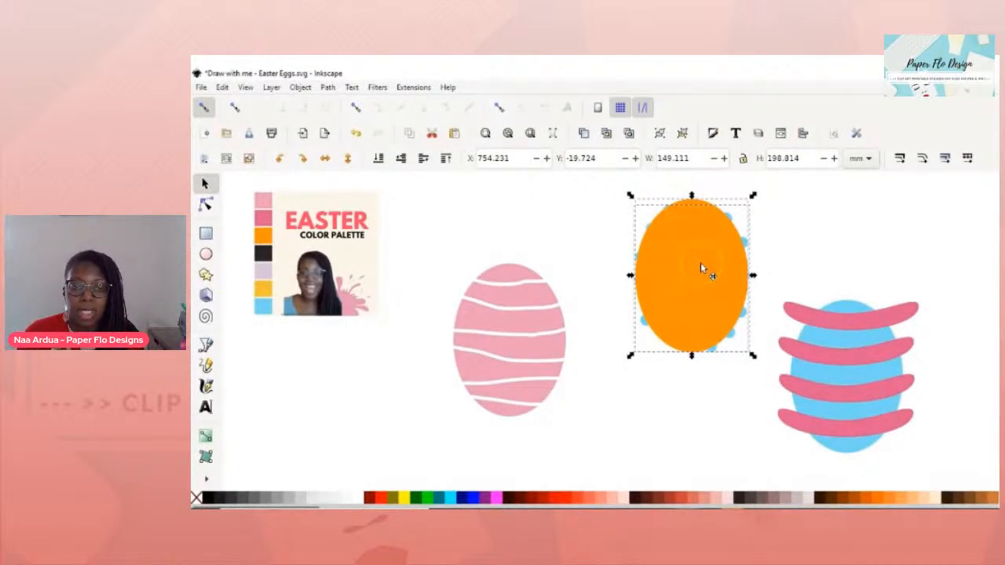
pyautogui.hotkey('ctrl', 'z')
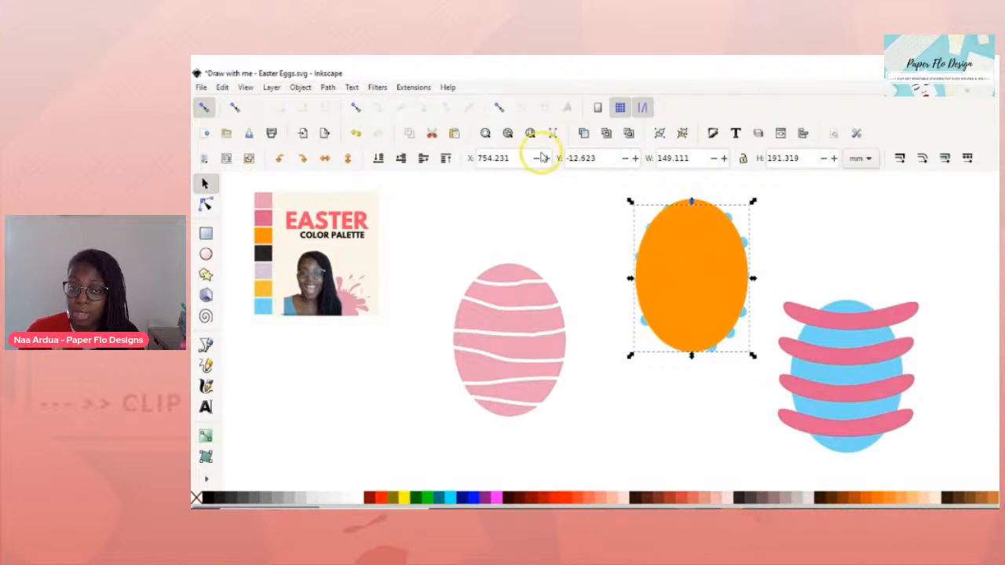
pyautogui.hotkey('ctrl', 'shift', 'z')
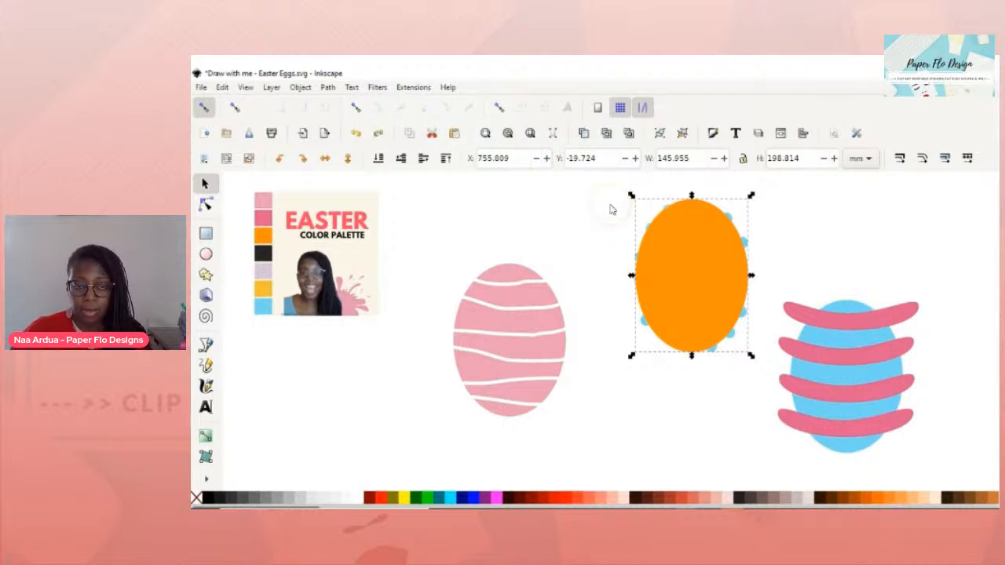
pyautogui.click(781, 230)
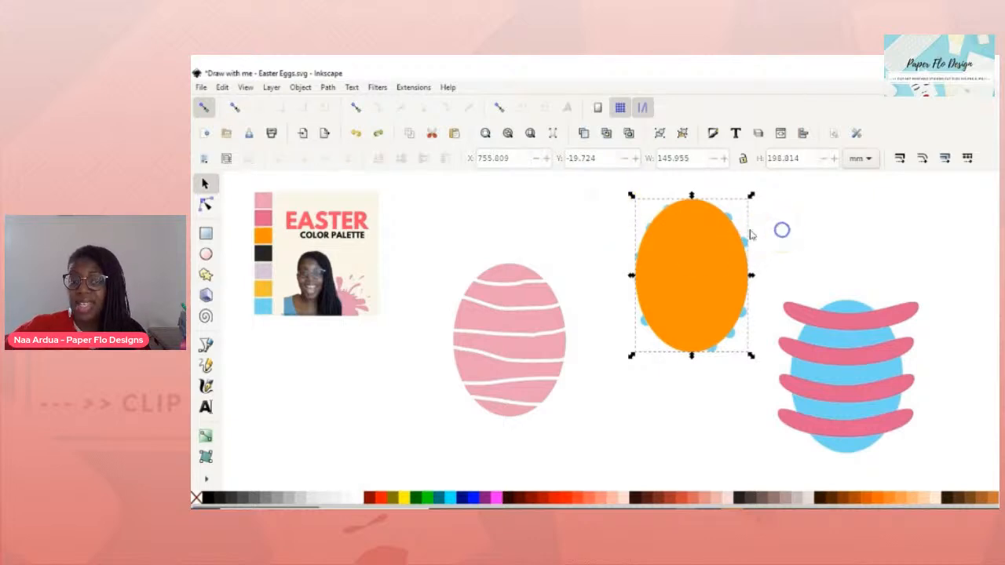
pyautogui.moveTo(692, 249); pyautogui.dragTo(682, 354)
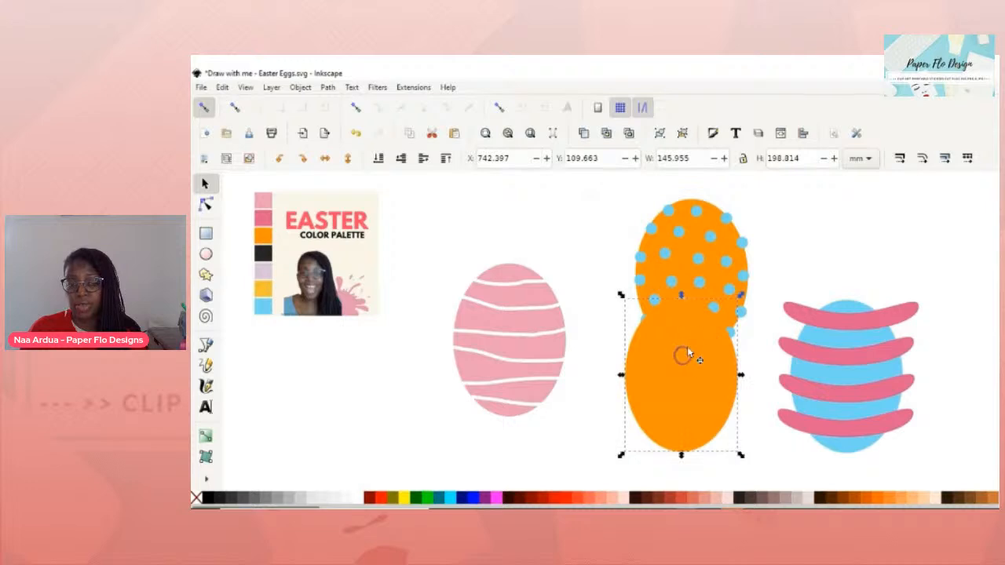
pyautogui.hotkey('ctrl', 'z')
pyautogui.click(777, 242)
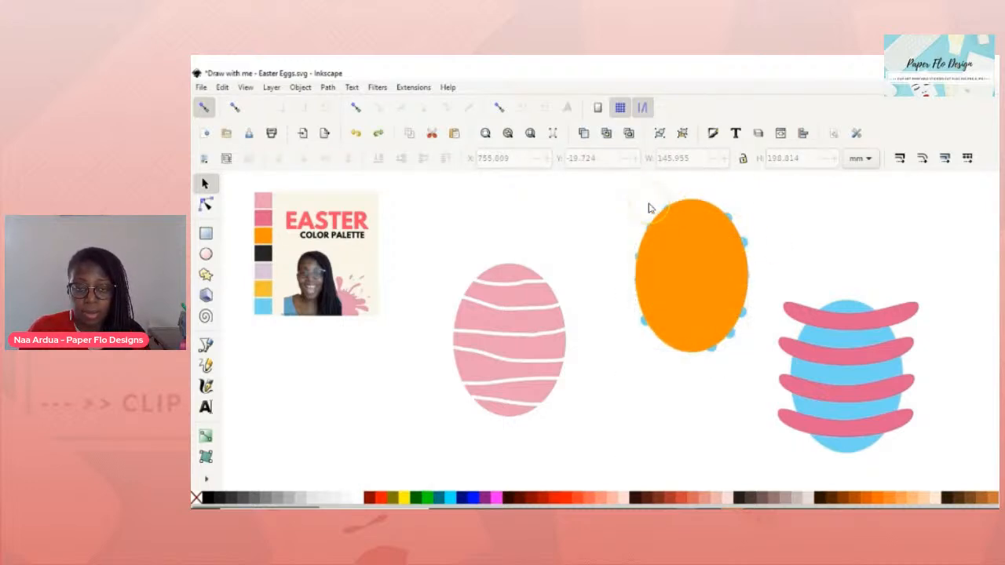
# - Select the orange egg with its blue dots, stretch to full height, and clip the dots
pyautogui.click(678, 233)
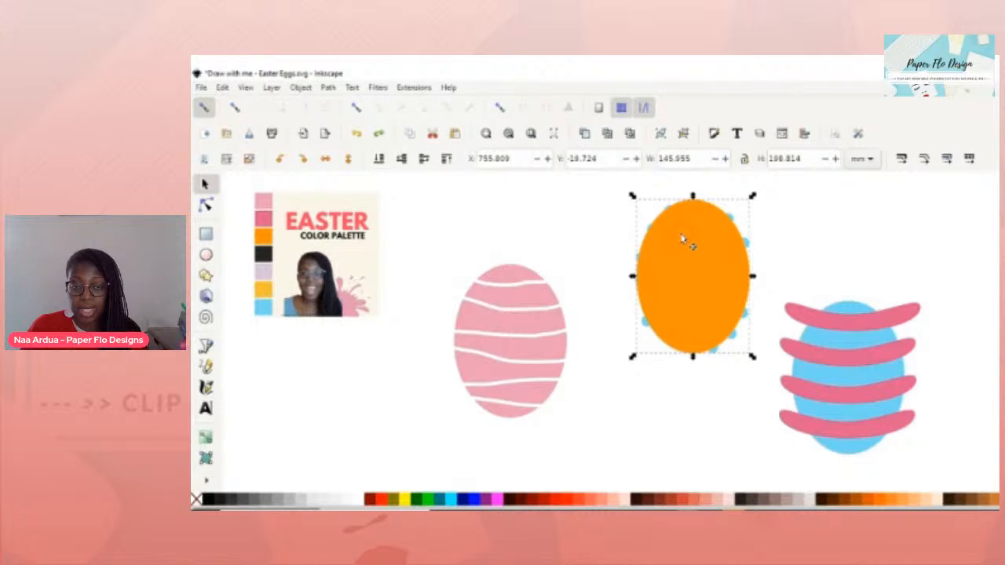
pyautogui.click(748, 245)
pyautogui.moveTo(693, 203); pyautogui.dragTo(698, 197)
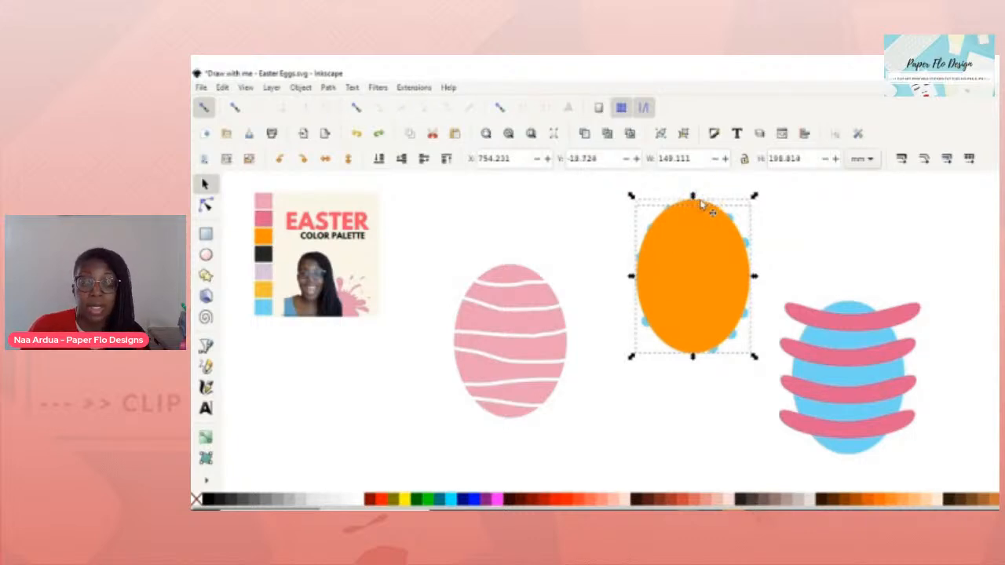
pyautogui.hotkey('ctrl', '*')
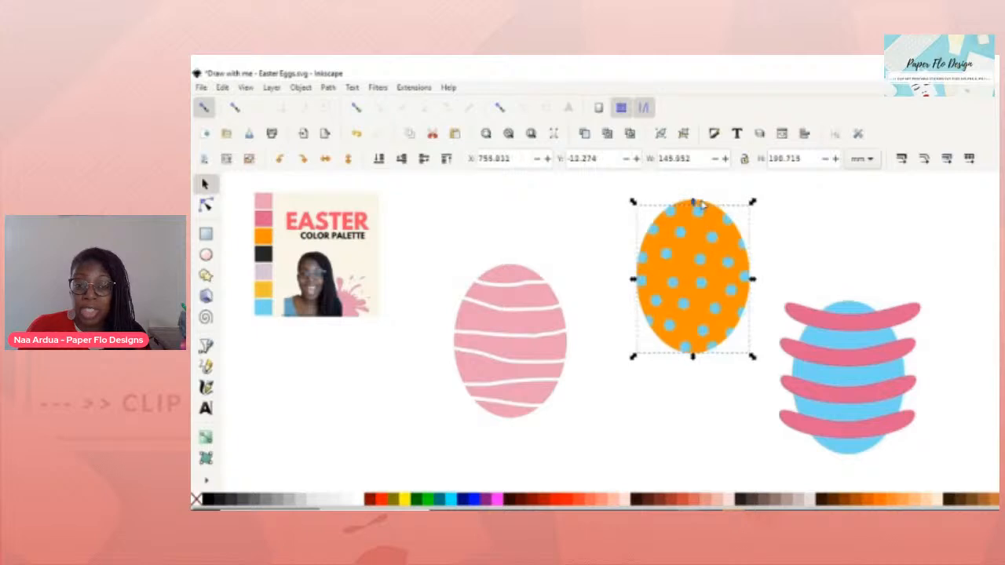
pyautogui.click(670, 391)
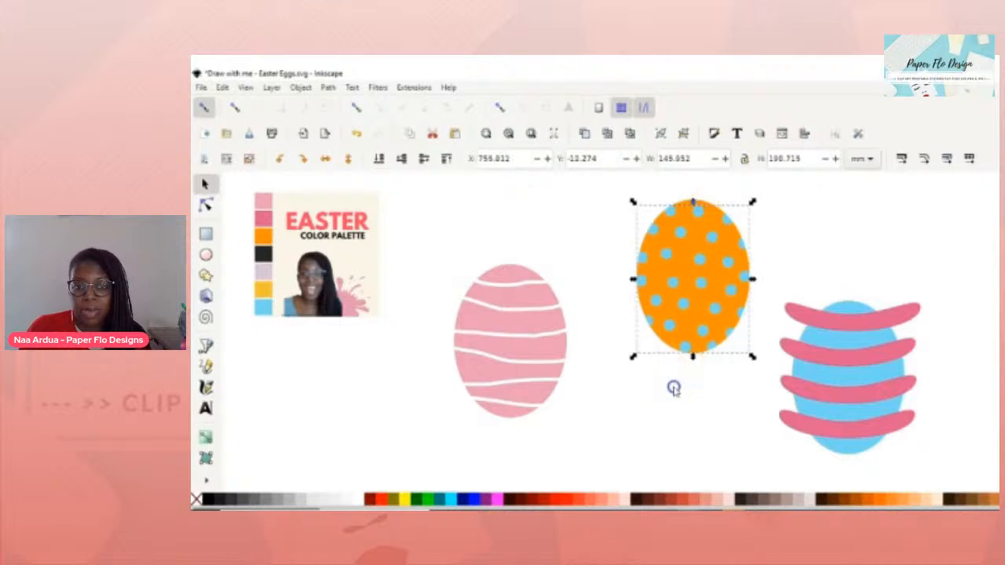
pyautogui.click(787, 274)
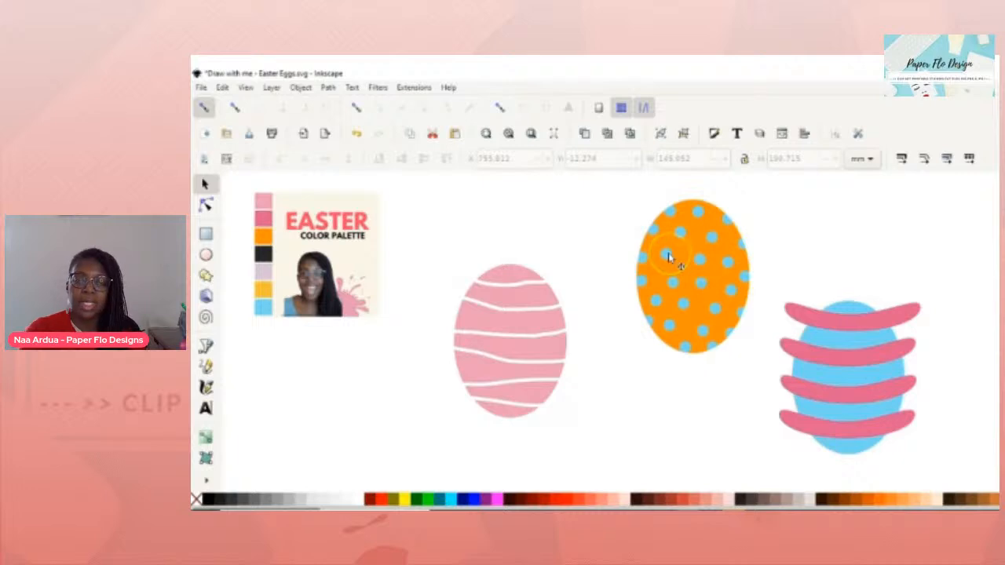
pyautogui.moveTo(609, 183); pyautogui.dragTo(754, 388)
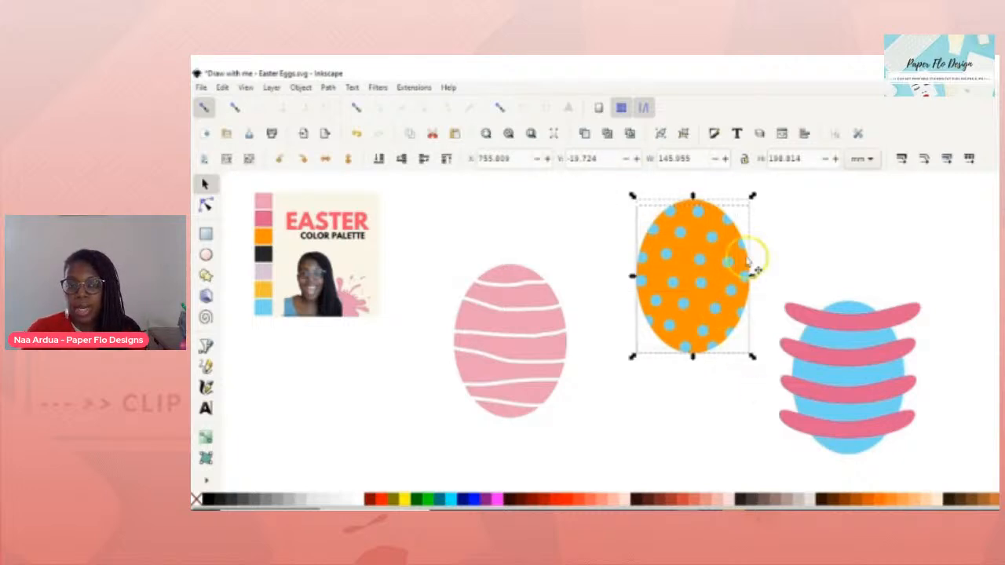
pyautogui.moveTo(699, 259); pyautogui.dragTo(640, 259)
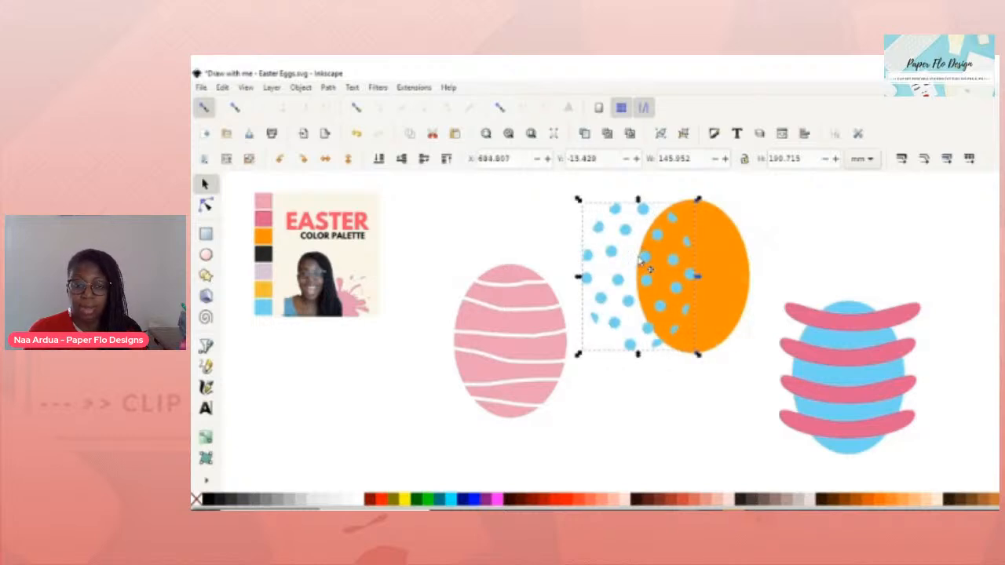
pyautogui.hotkey('ctrl', 'z')
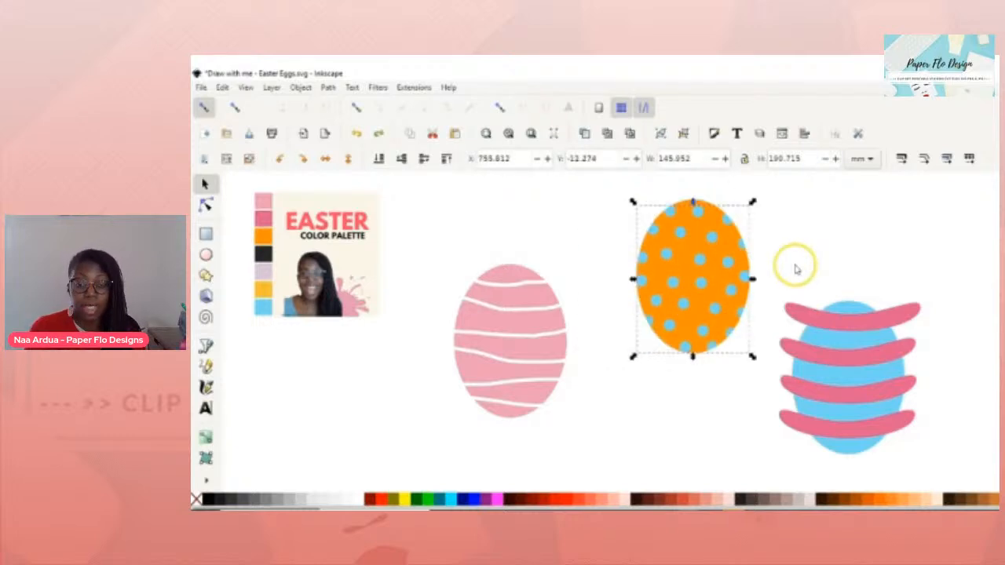
pyautogui.click(817, 281)
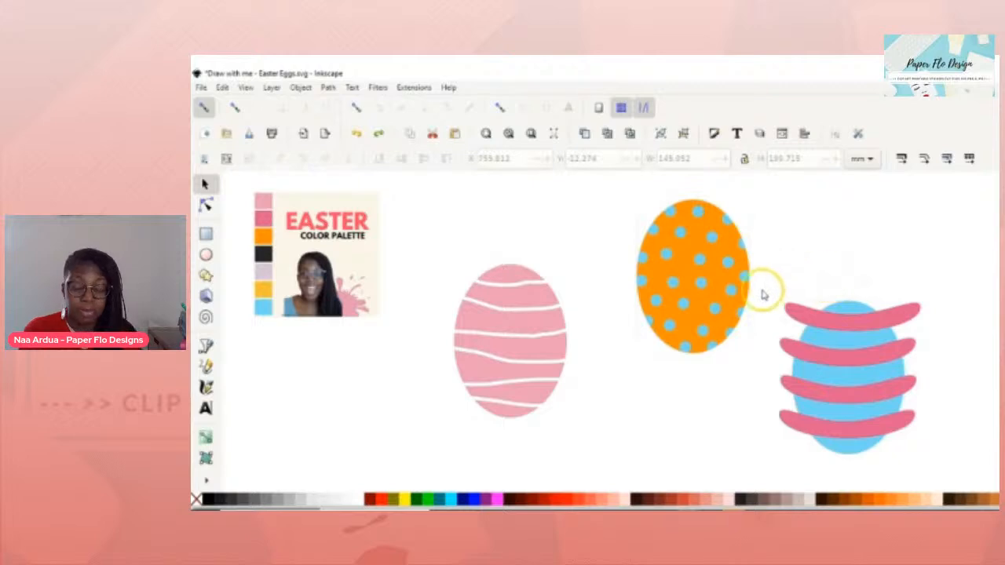
pyautogui.scroll(4, 754, 298)
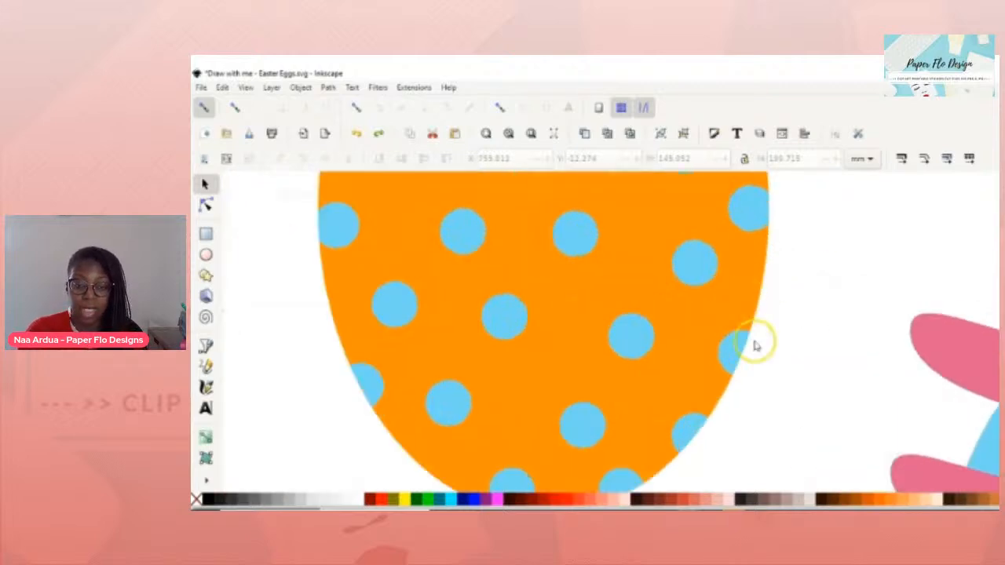
pyautogui.click(748, 352)
pyautogui.moveTo(747, 353); pyautogui.dragTo(710, 346)
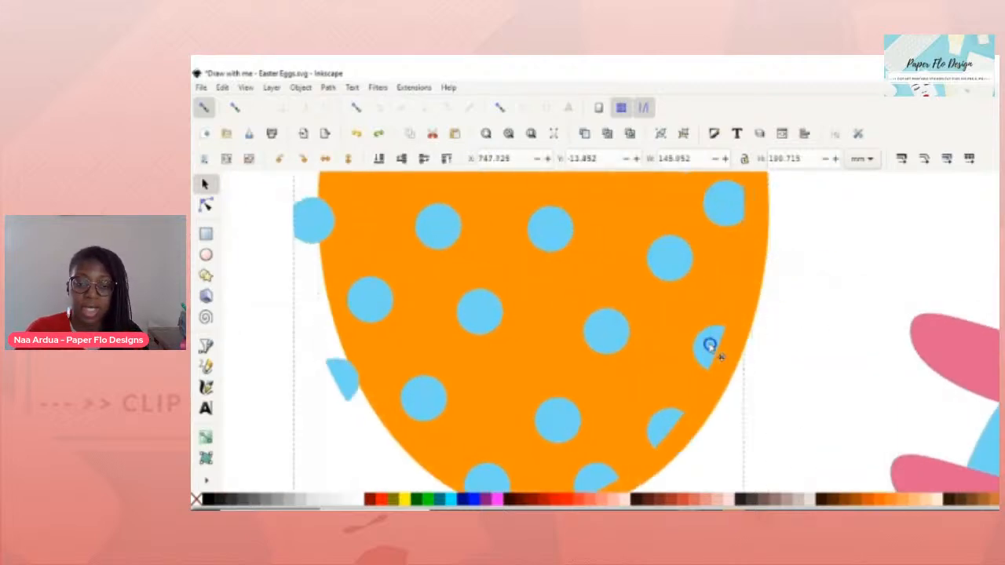
pyautogui.hotkey('ctrl', 'z')
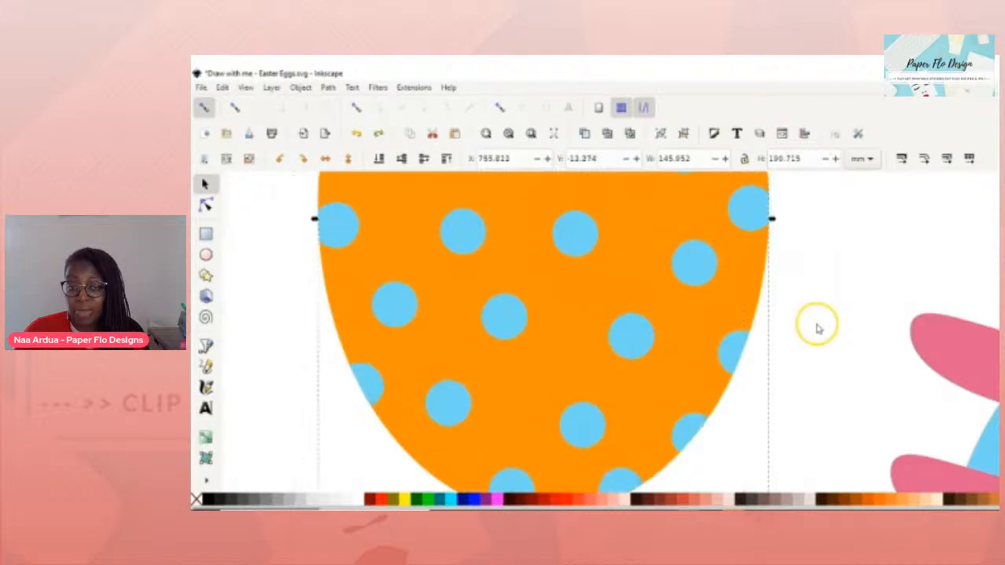
pyautogui.scroll(-1, 818, 326)
pyautogui.scroll(-2, 818, 327)
pyautogui.scroll(-1, 818, 328)
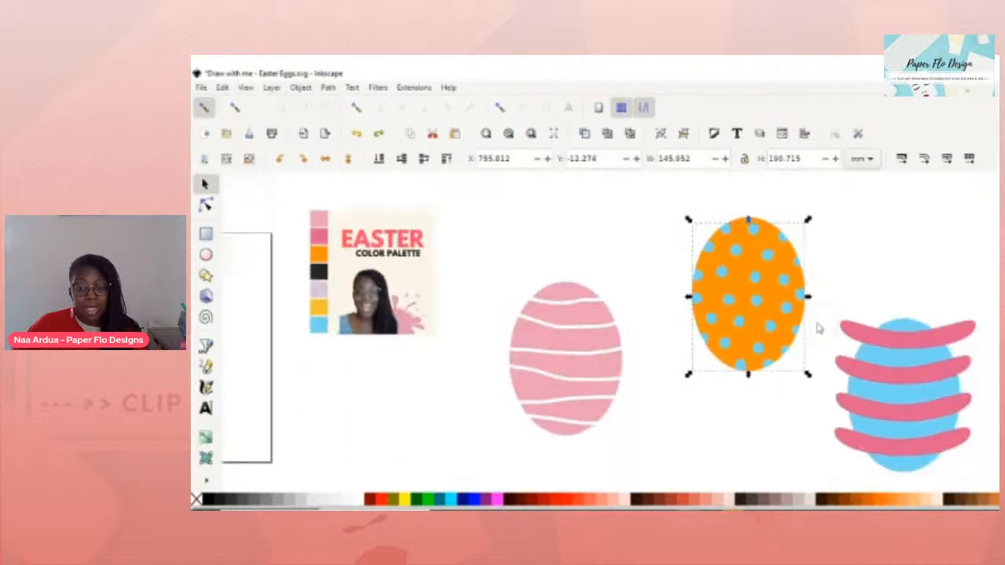
pyautogui.scroll(1, 818, 328)
pyautogui.scroll(-1, 818, 328)
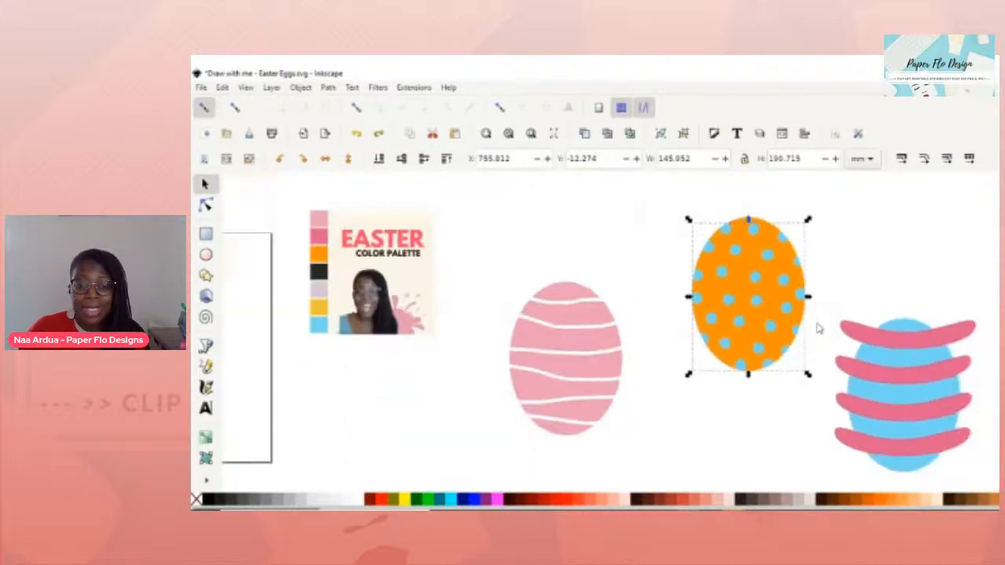
pyautogui.moveTo(818, 328); pyautogui.dragTo(763, 322)
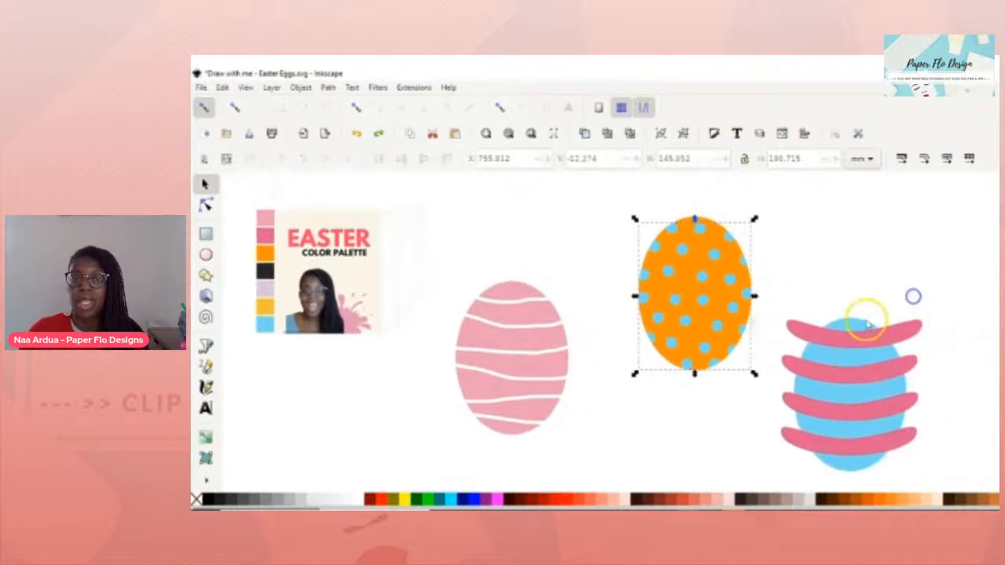
# - Try selecting the pink stripes on the blue egg, singly and all together
pyautogui.click(820, 314)
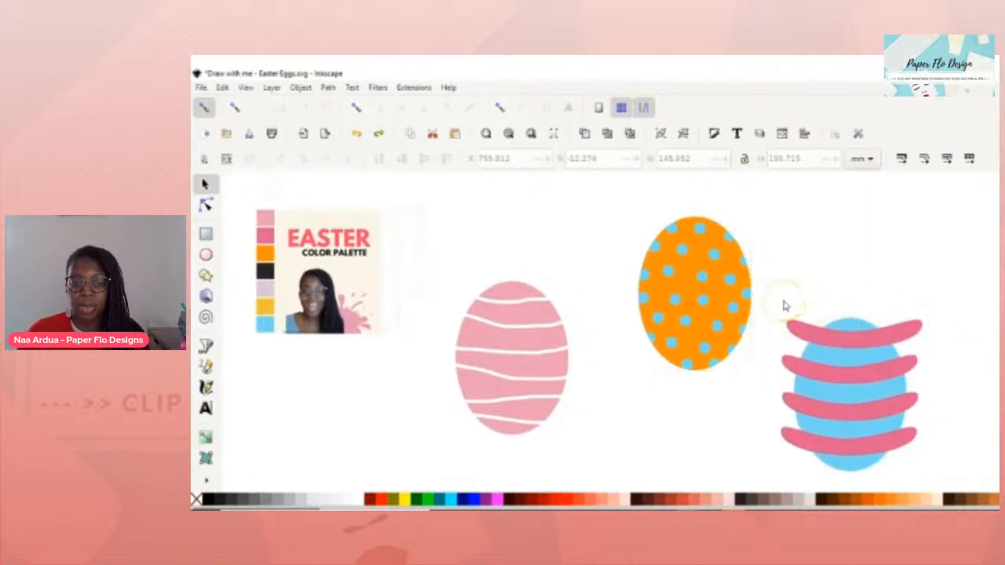
pyautogui.click(776, 309)
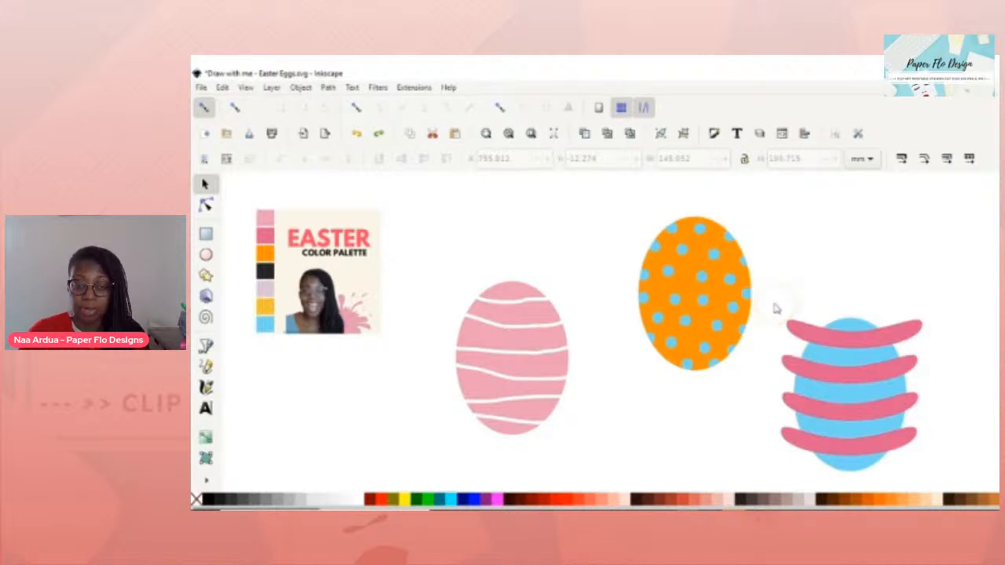
pyautogui.click(832, 345)
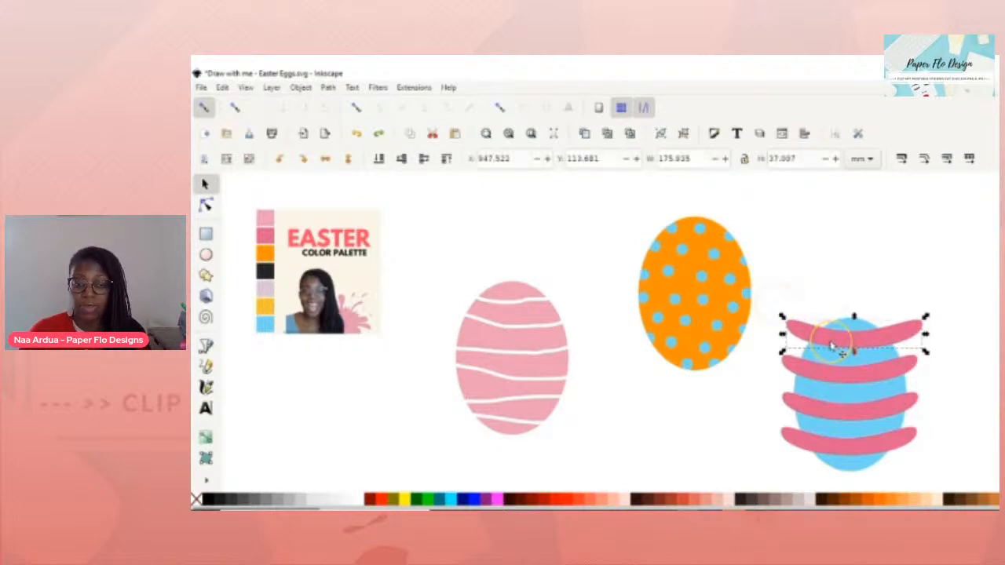
pyautogui.keyDown('shift'); pyautogui.click(822, 376); pyautogui.keyUp('shift')
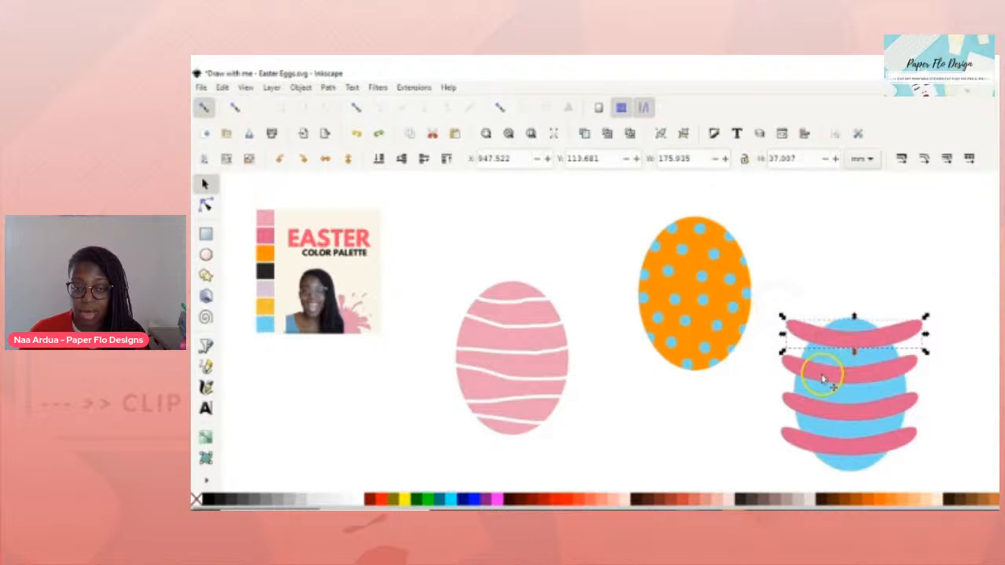
pyautogui.click(786, 287)
pyautogui.moveTo(774, 314); pyautogui.dragTo(937, 462)
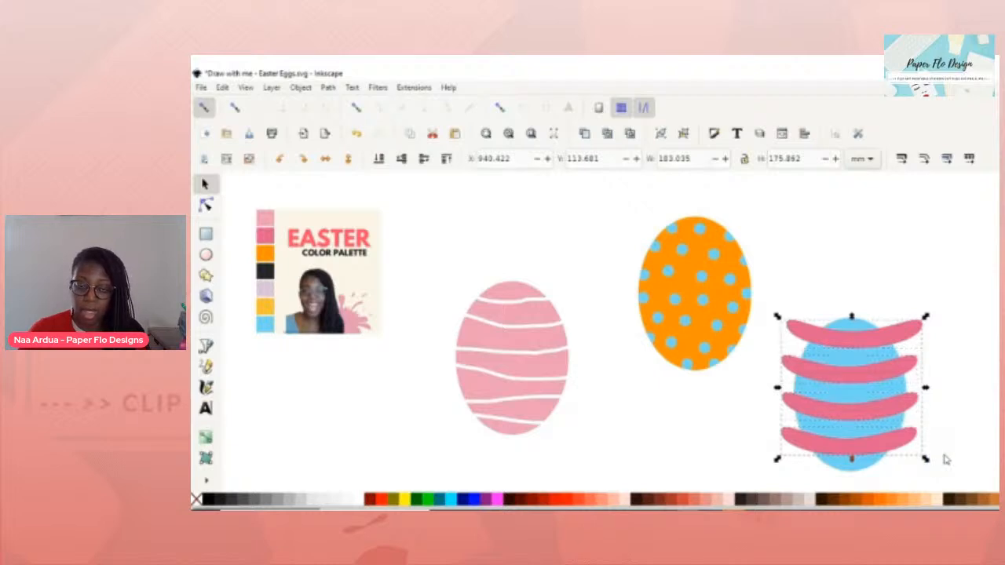
pyautogui.click(890, 302)
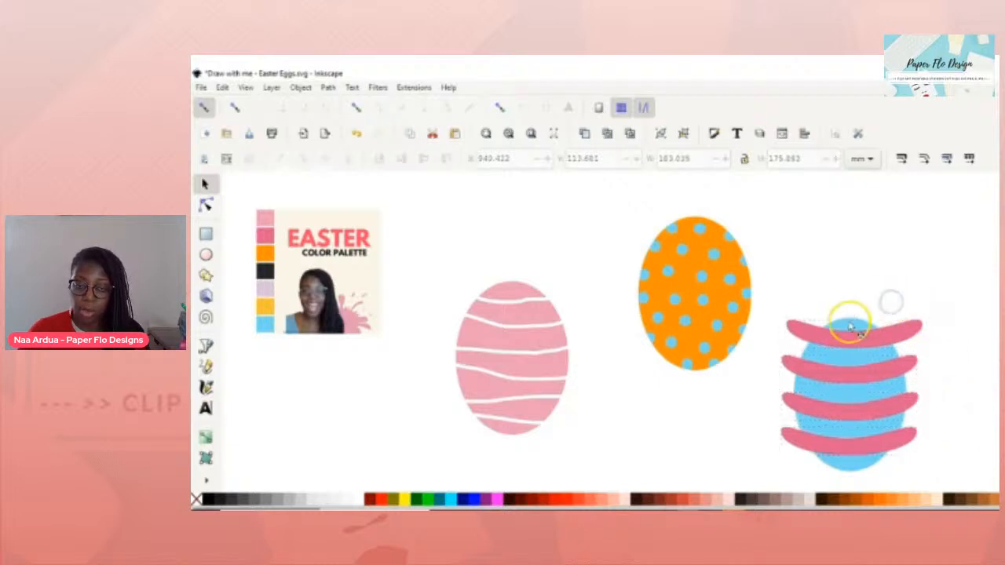
# - Raise the blue egg above the pink stripes and clip the stripes to its outline
pyautogui.click(850, 321)
pyautogui.press('Home')
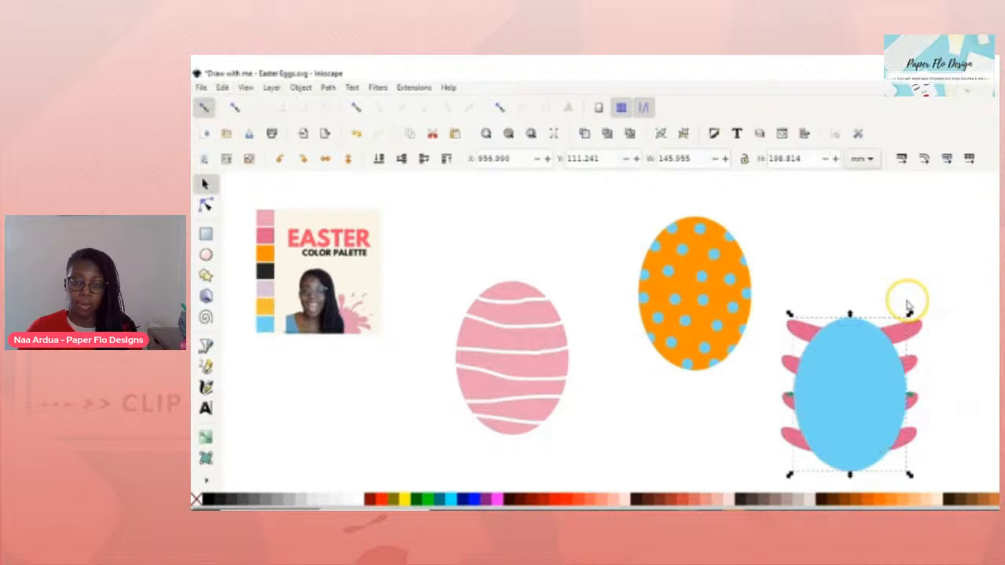
pyautogui.keyDown('shift'); pyautogui.click(917, 328); pyautogui.keyUp('shift')
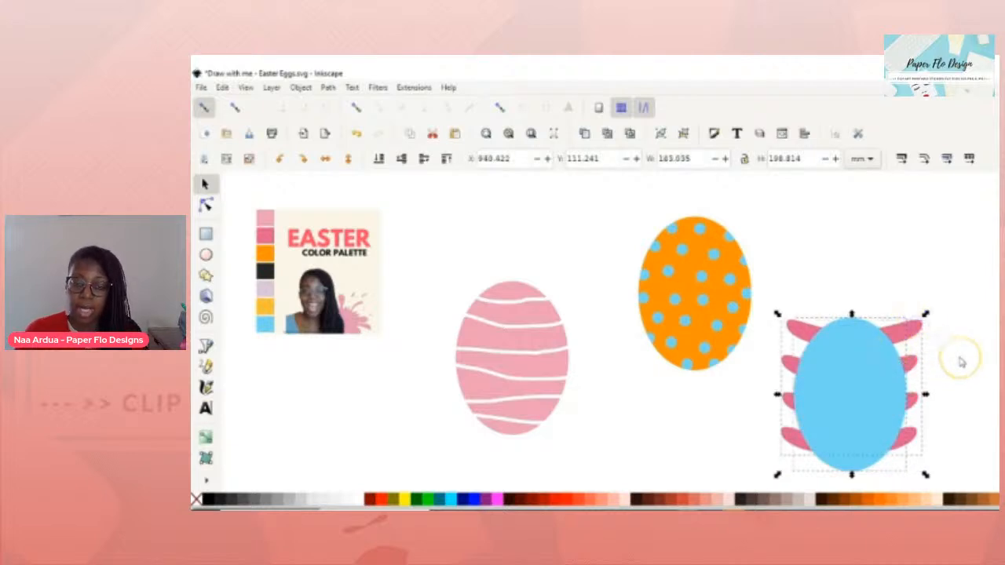
pyautogui.hotkey('ctrl', '*')
# - Check the clipped stripes by pulling them off the blue egg, then put them back
pyautogui.click(910, 262)
pyautogui.moveTo(870, 337); pyautogui.dragTo(848, 304)
pyautogui.hotkey('ctrl', 'z')
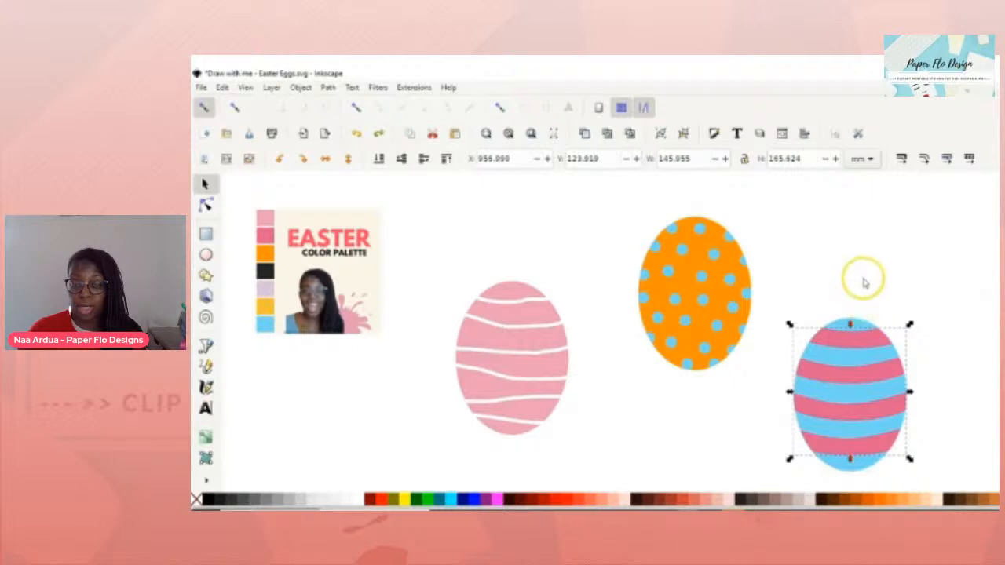
pyautogui.click(876, 289)
pyautogui.scroll(-1, 879, 291)
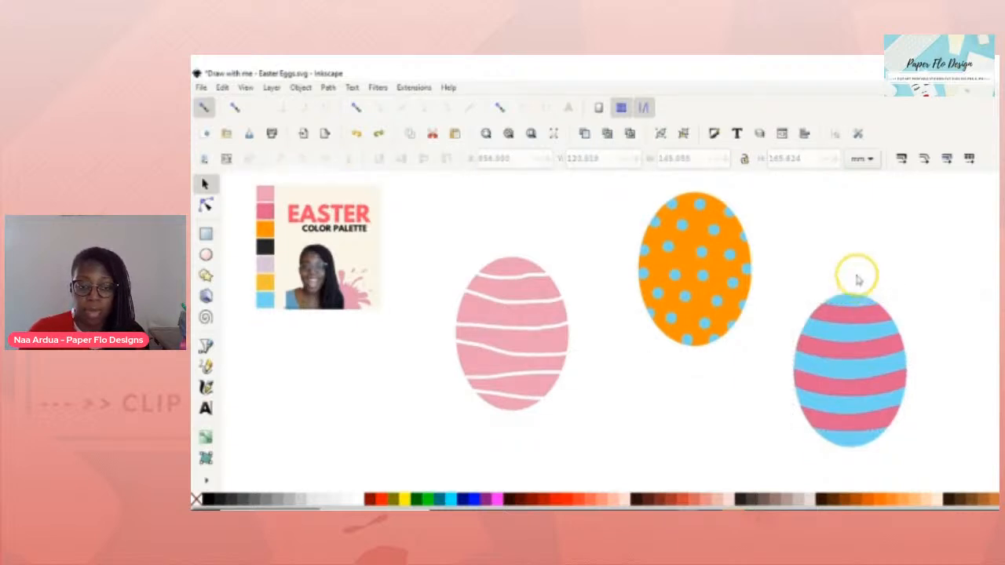
# - Move the blue egg up and right, reposition the orange egg, and lower the pink egg
pyautogui.moveTo(936, 463); pyautogui.dragTo(783, 243)
pyautogui.moveTo(841, 372)
pyautogui.mouseDown()
pyautogui.moveTo(868, 285)
pyautogui.moveTo(873, 305)
pyautogui.moveTo(826, 369)
pyautogui.moveTo(834, 387)
pyautogui.moveTo(832, 375)
pyautogui.mouseUp()
pyautogui.click(599, 169)
pyautogui.moveTo(600, 182); pyautogui.dragTo(781, 383)
pyautogui.moveTo(756, 274); pyautogui.dragTo(699, 318)
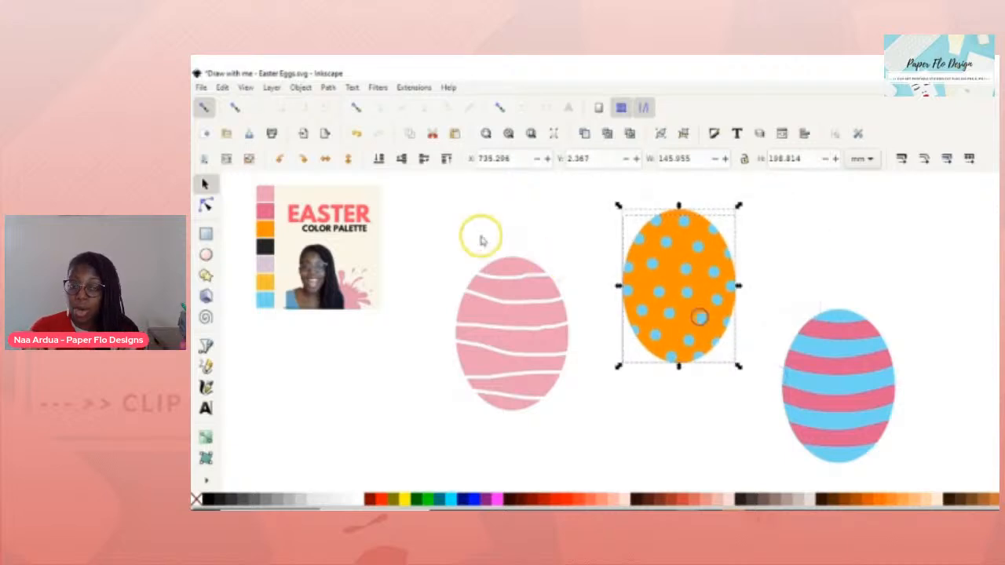
pyautogui.click(469, 229)
pyautogui.click(511, 254)
pyautogui.moveTo(510, 253); pyautogui.dragTo(504, 333)
pyautogui.click(660, 417)
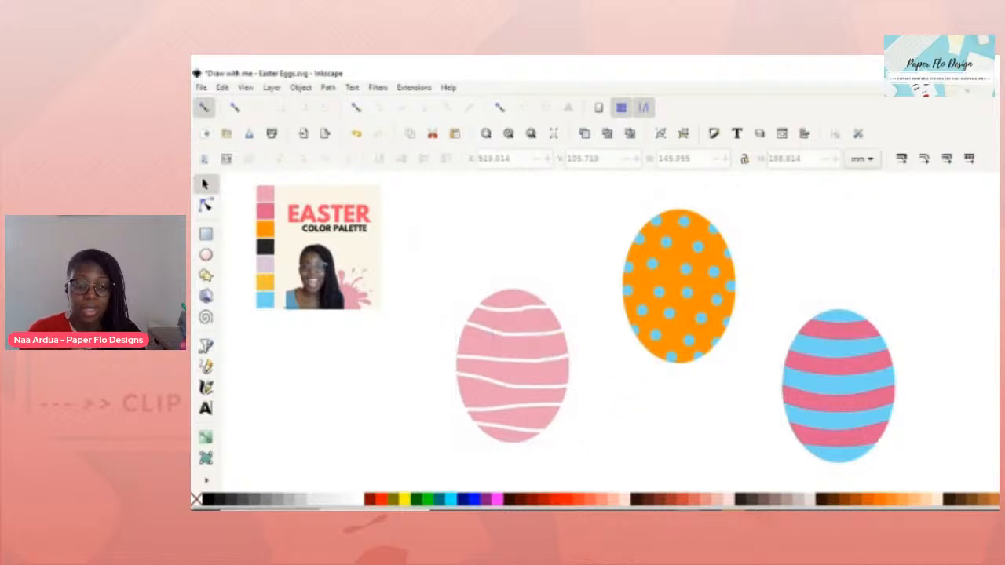